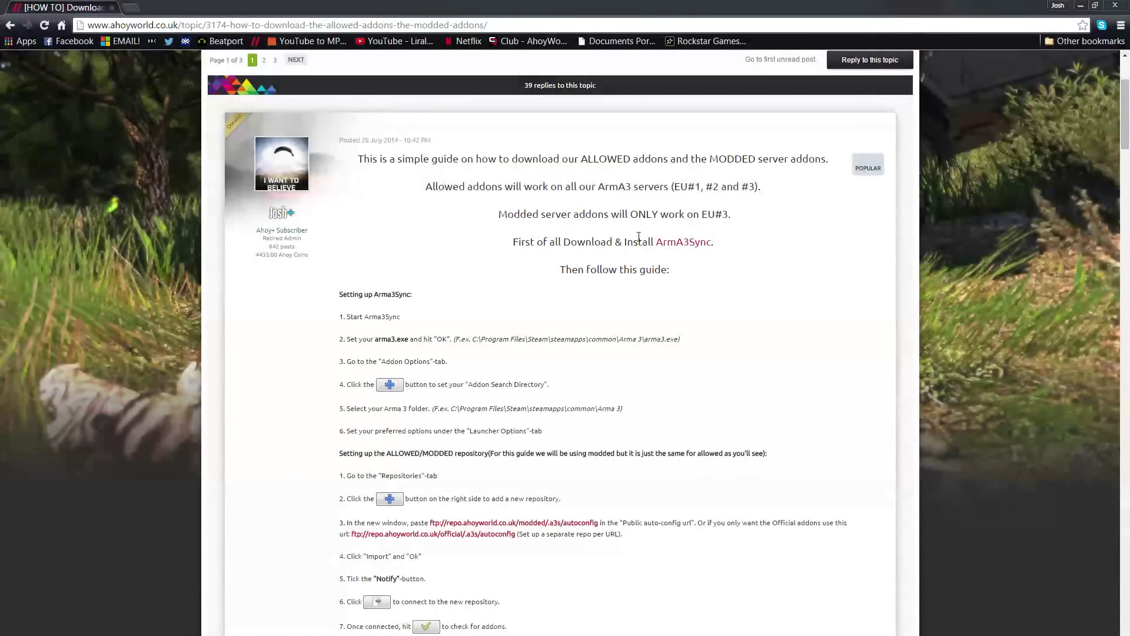
Look over the ArmA3Sync download page, then close it to return to the guide
left_click(677, 244)
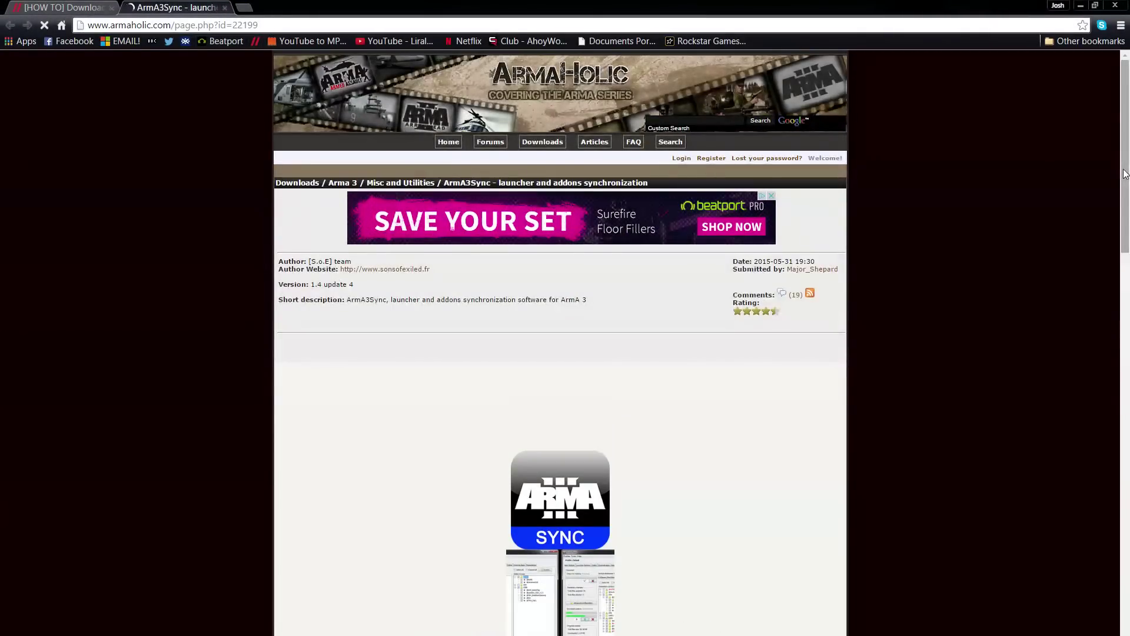
scroll(1125, 376, "down", 10)
scroll(1125, 377, "down", 15)
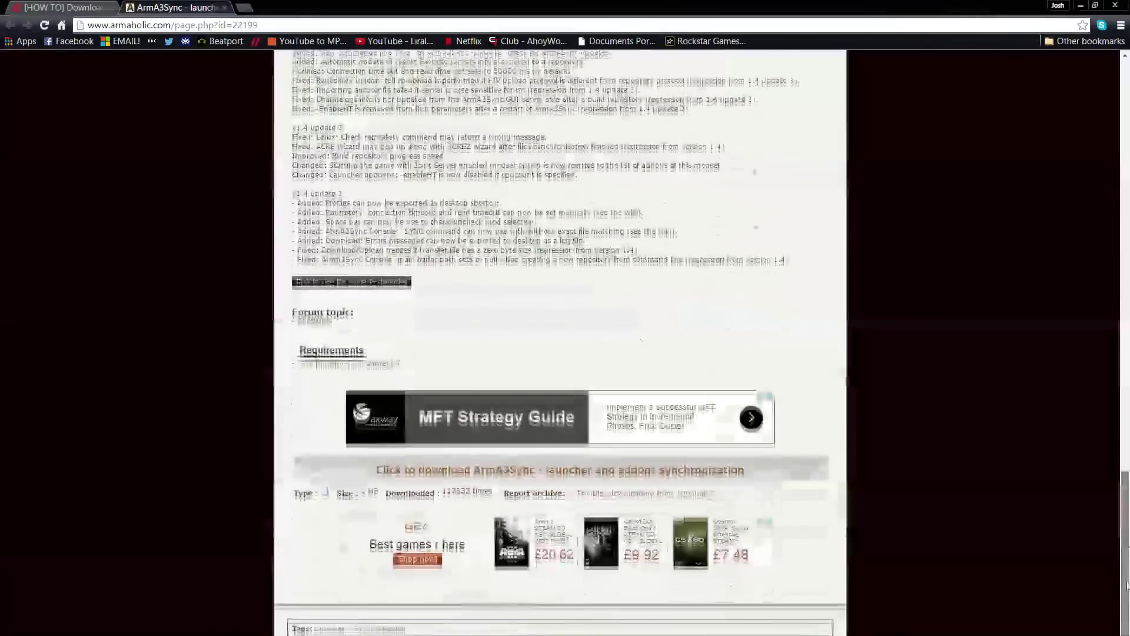
left_click(225, 7)
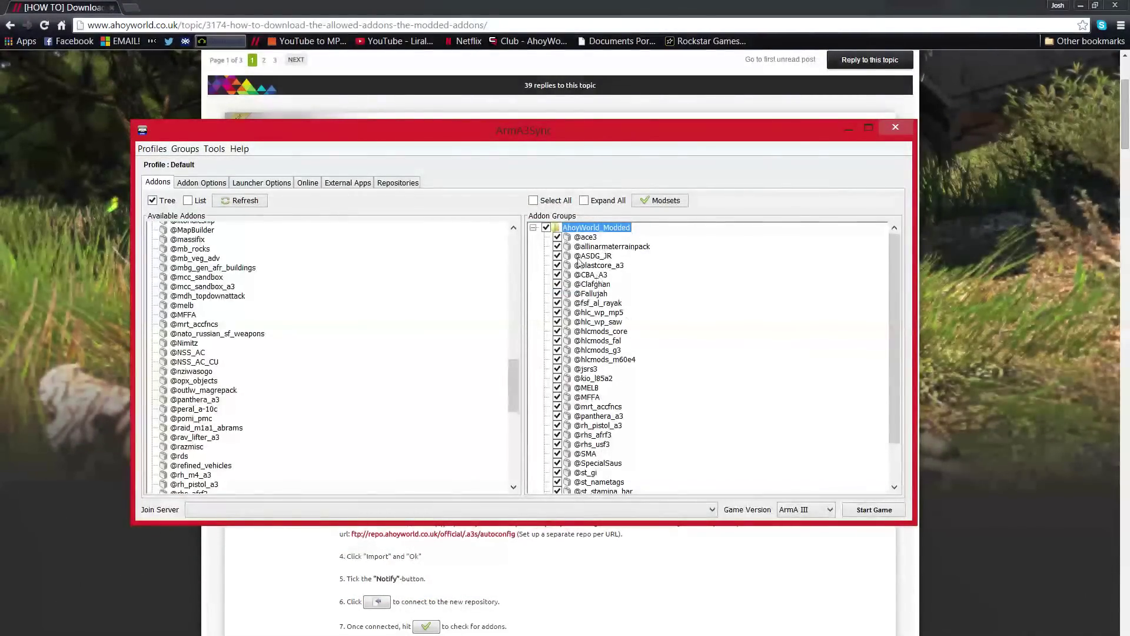
Check that Launcher Options uses arma3battleye.exe as the game executable, leaving the file browser unchanged
left_click(533, 228)
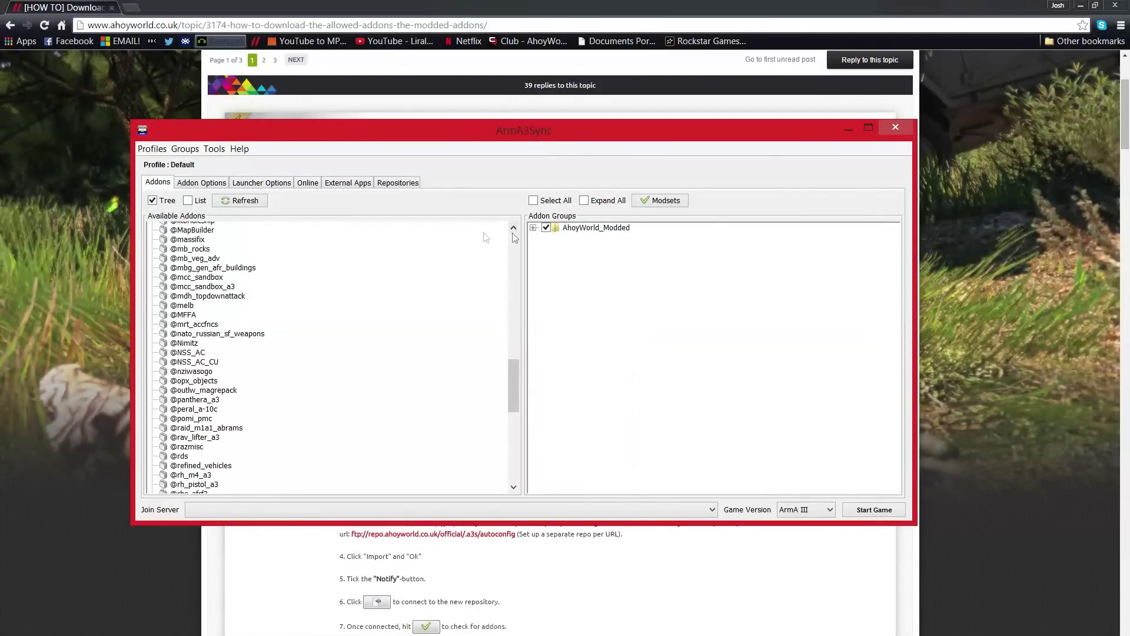
left_click(275, 186)
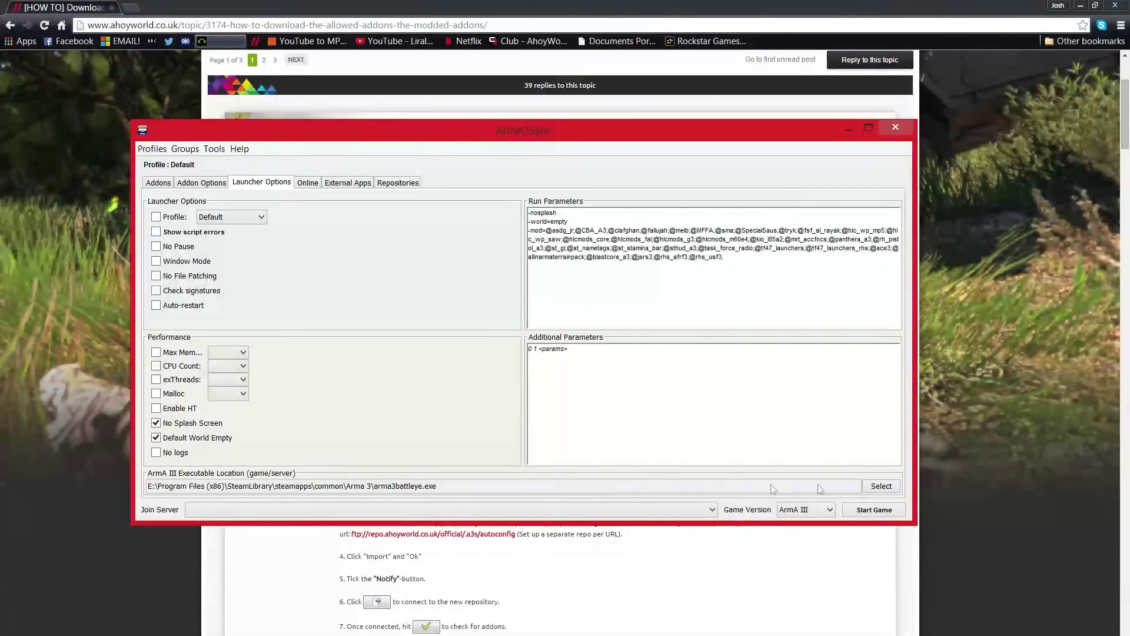
left_click(881, 486)
left_click_drag(412, 424, 566, 429)
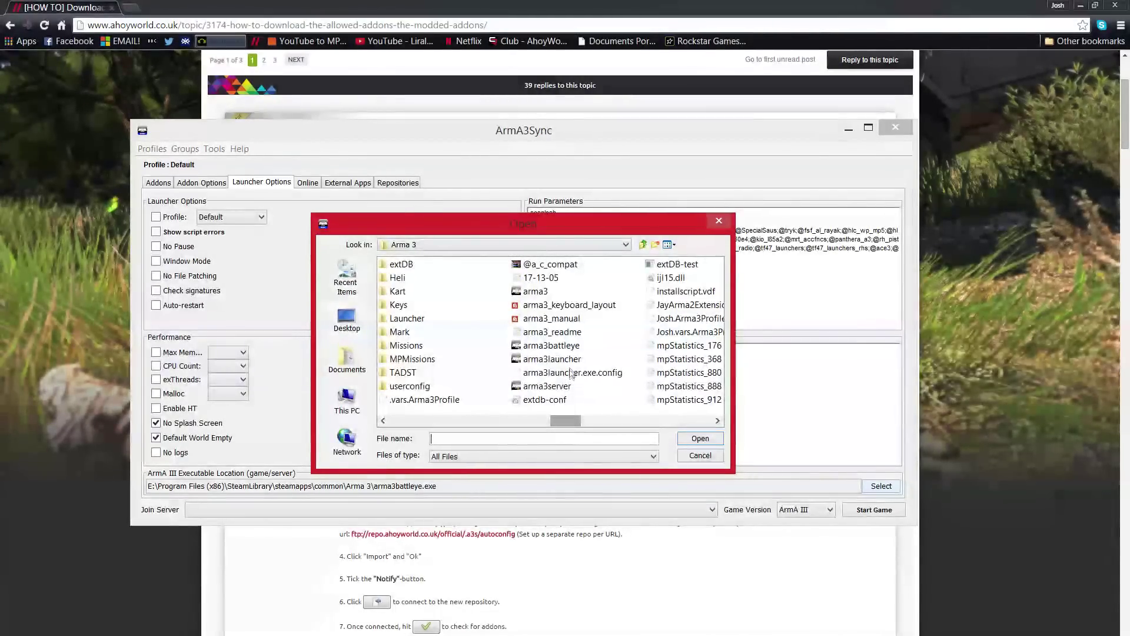
left_click(552, 345)
left_click(700, 456)
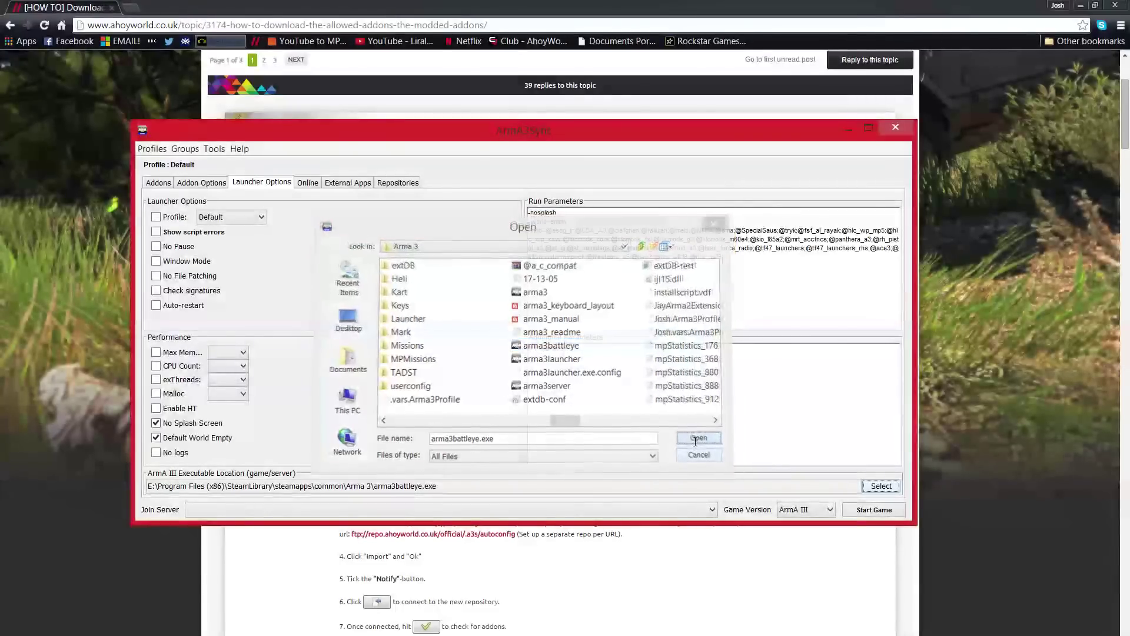
left_click_drag(570, 352, 521, 351)
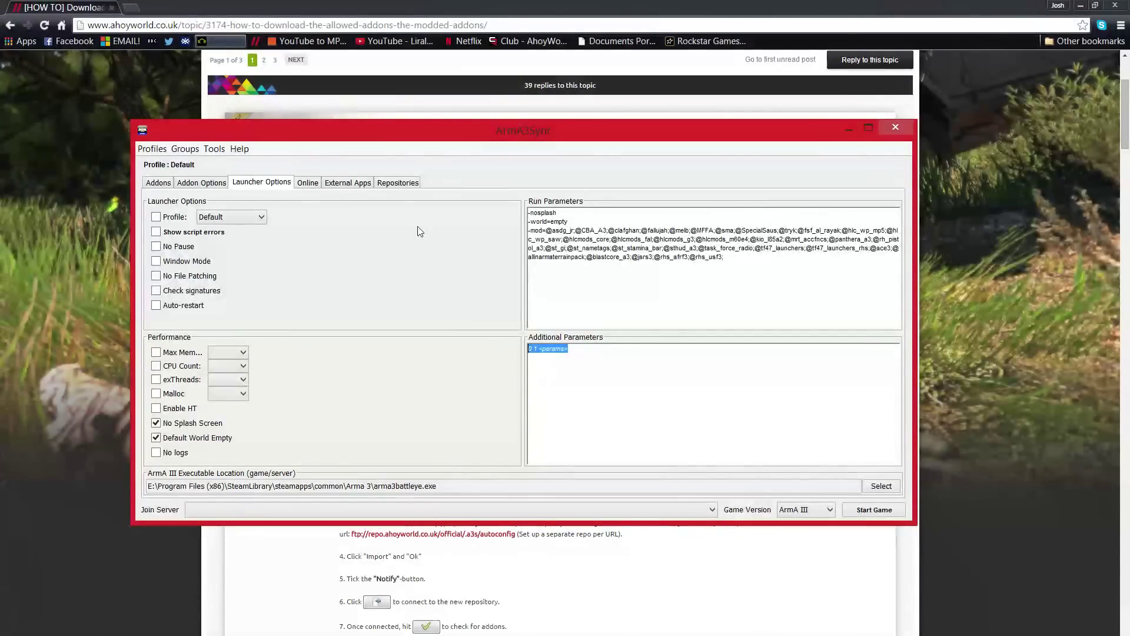
Import AhoyWorld_Modded from its pasted auto-config URL and tick Notify for it
left_click(398, 182)
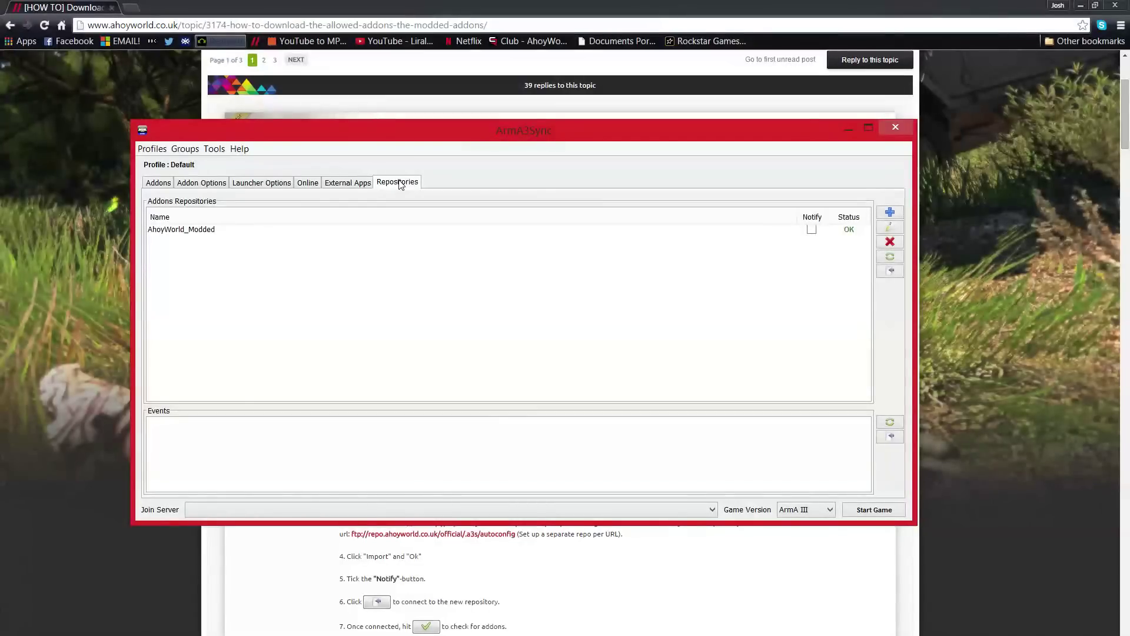
left_click(888, 211)
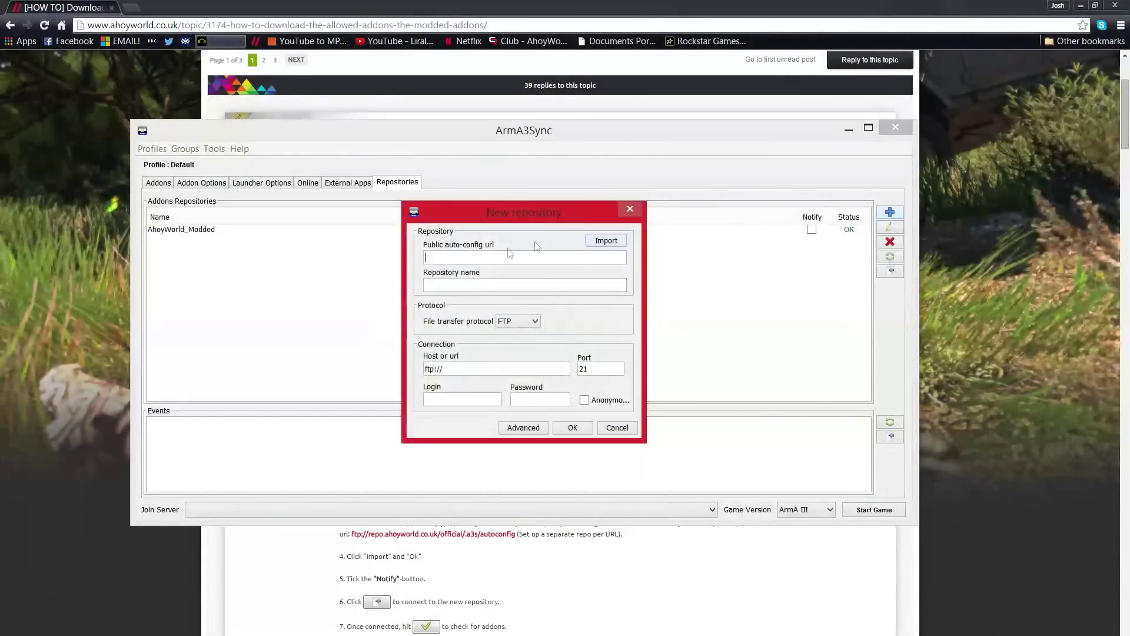
type("ftp://repo.ahoyworld.co.uk/modded/.a3s/autoconfig")
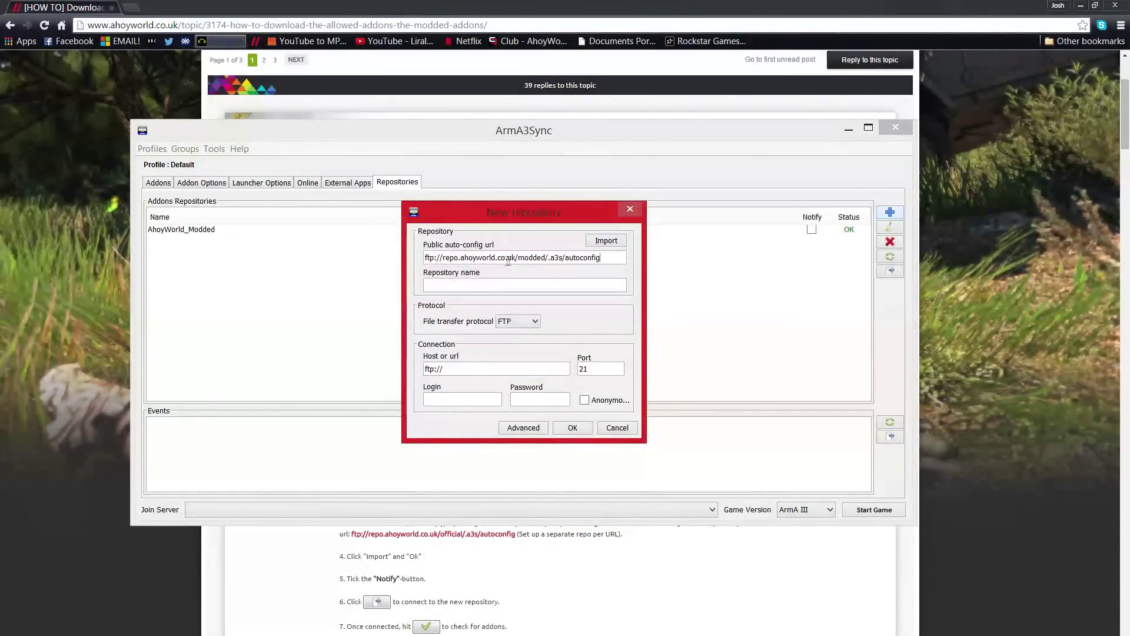
left_click(611, 245)
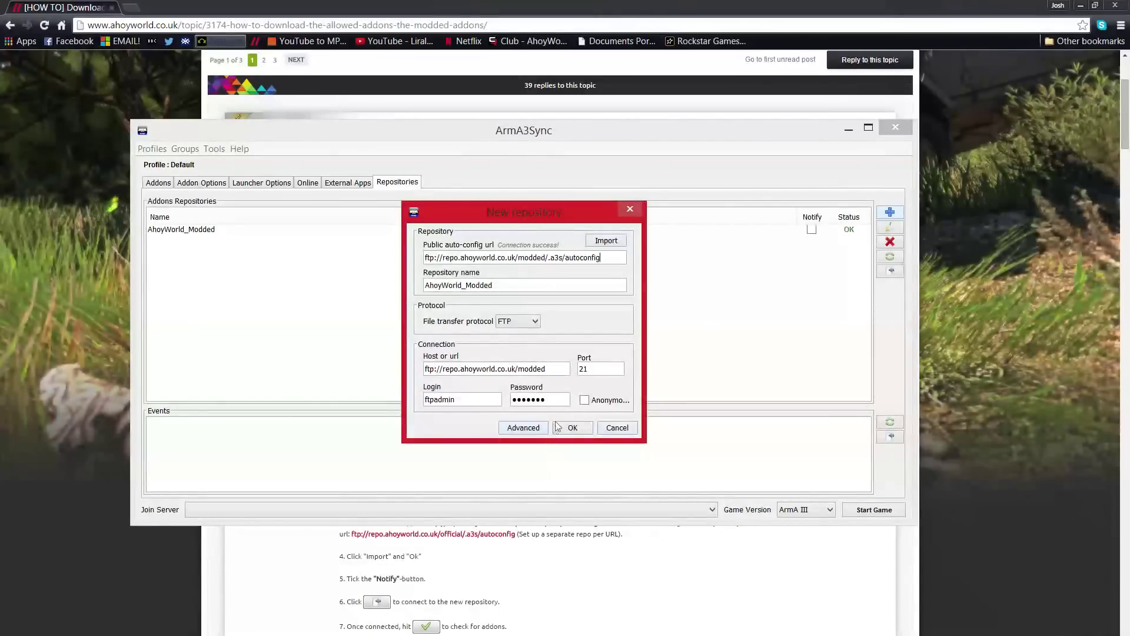
left_click(607, 428)
left_click(709, 235)
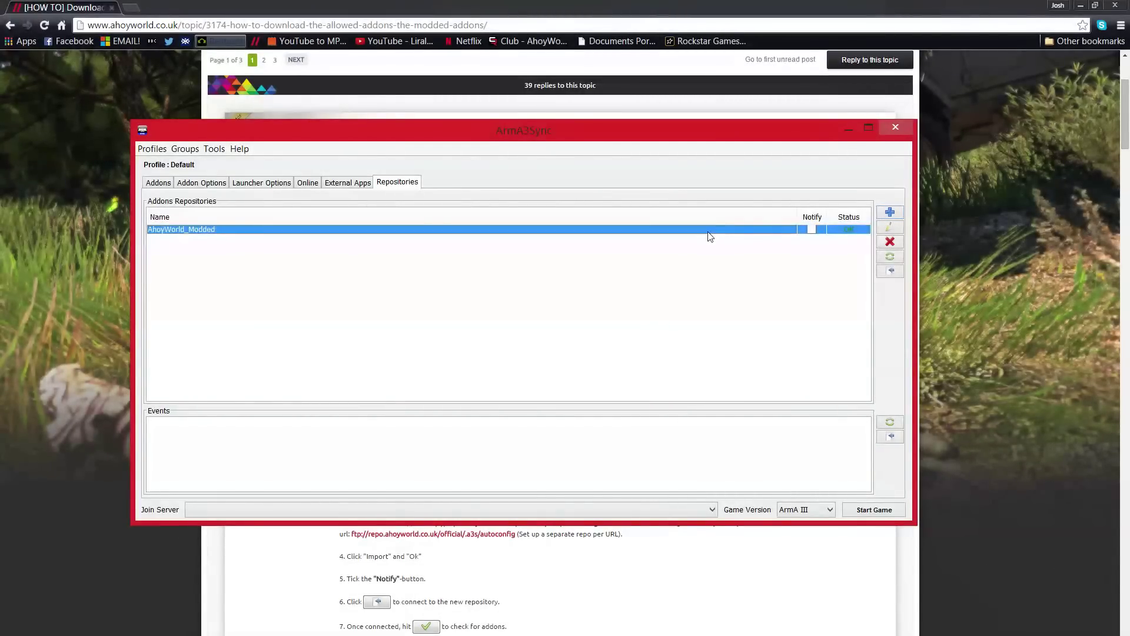
left_click(814, 231)
Connect to AhoyWorld_Modded, run the addon check, and select all addons (1293 files, 4.21 GB)
left_click(891, 271)
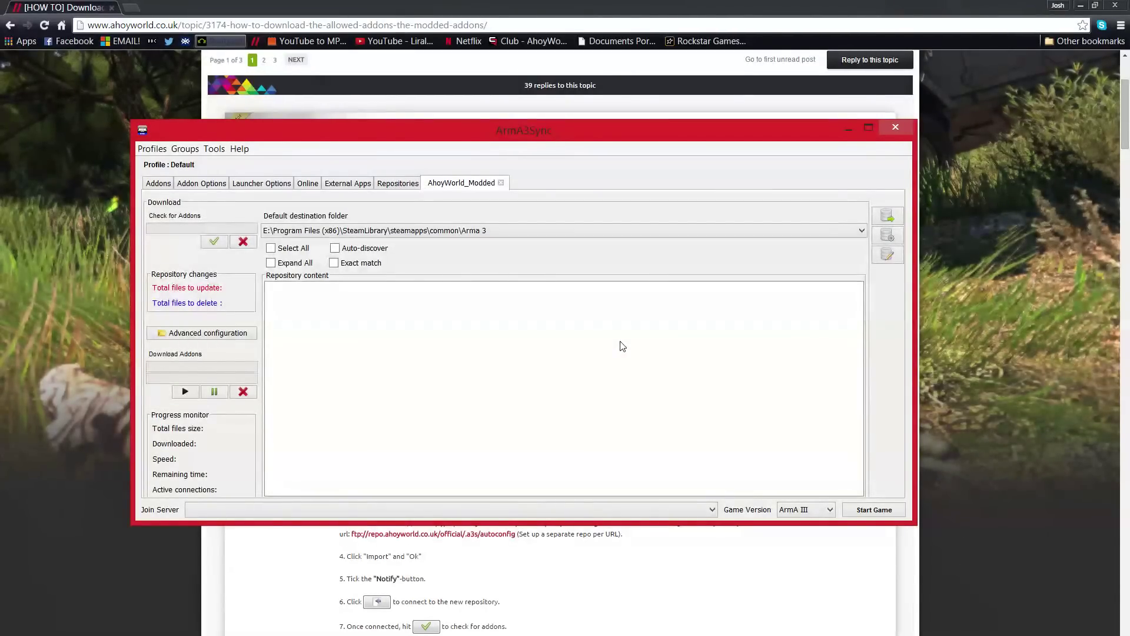
left_click(215, 243)
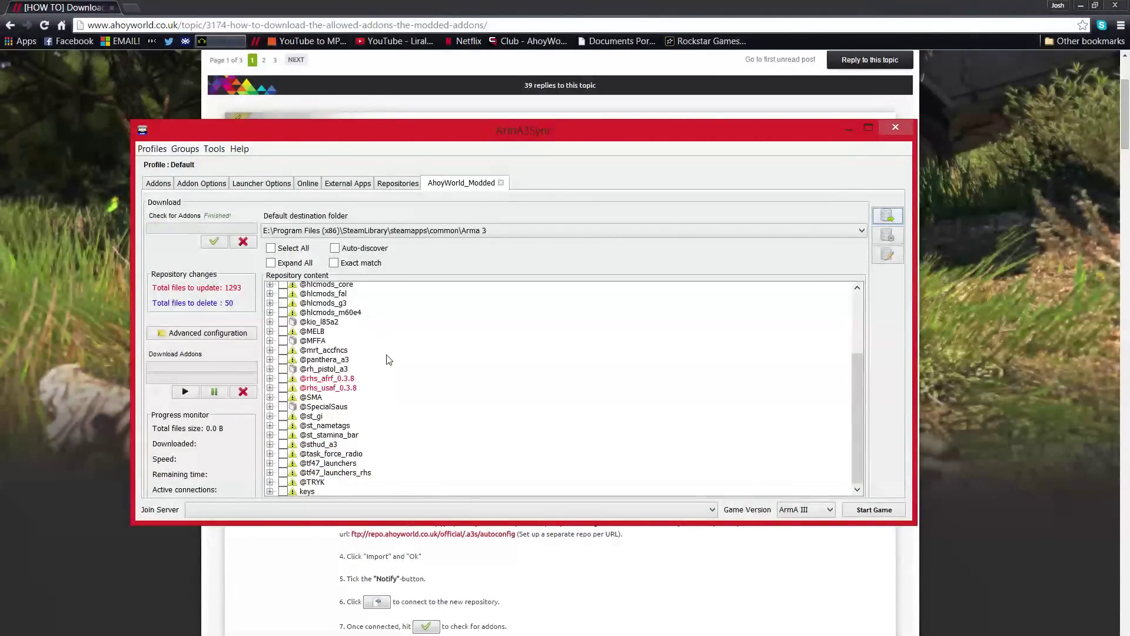
left_click(276, 247)
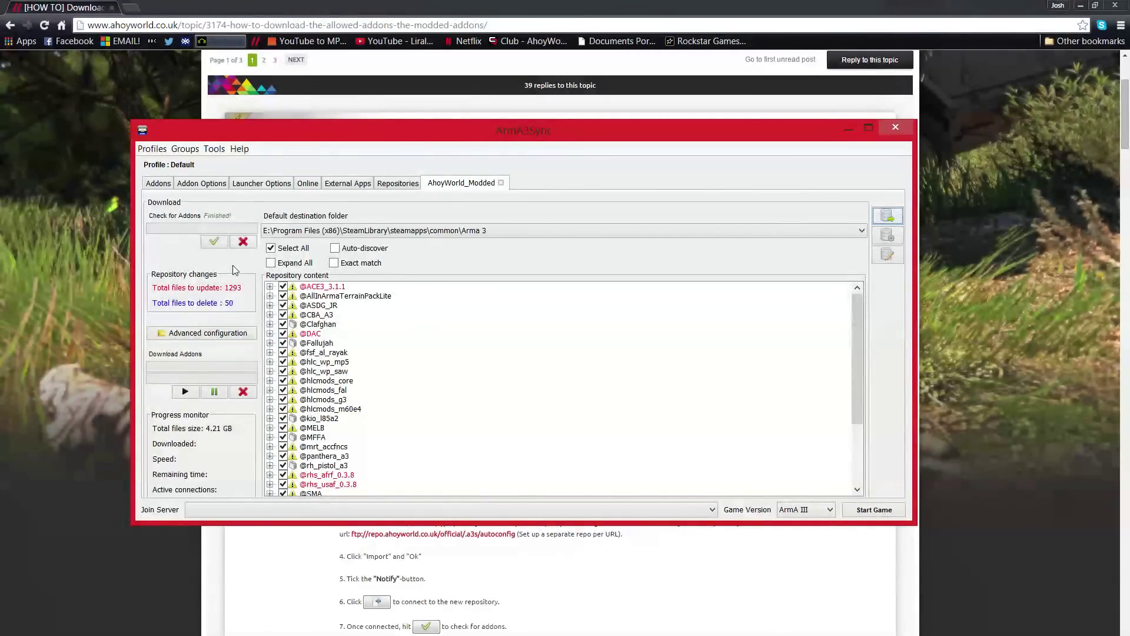
Import the AhoyWorld_Modded modset on the Addons tab and tick all of its addons
left_click(166, 186)
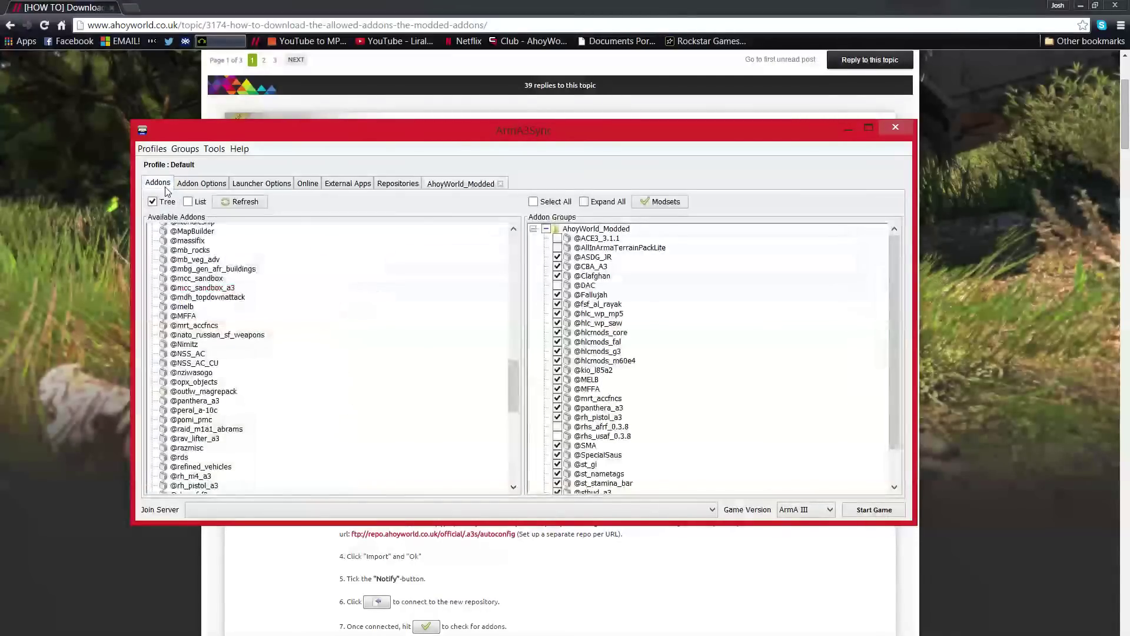
left_click(662, 203)
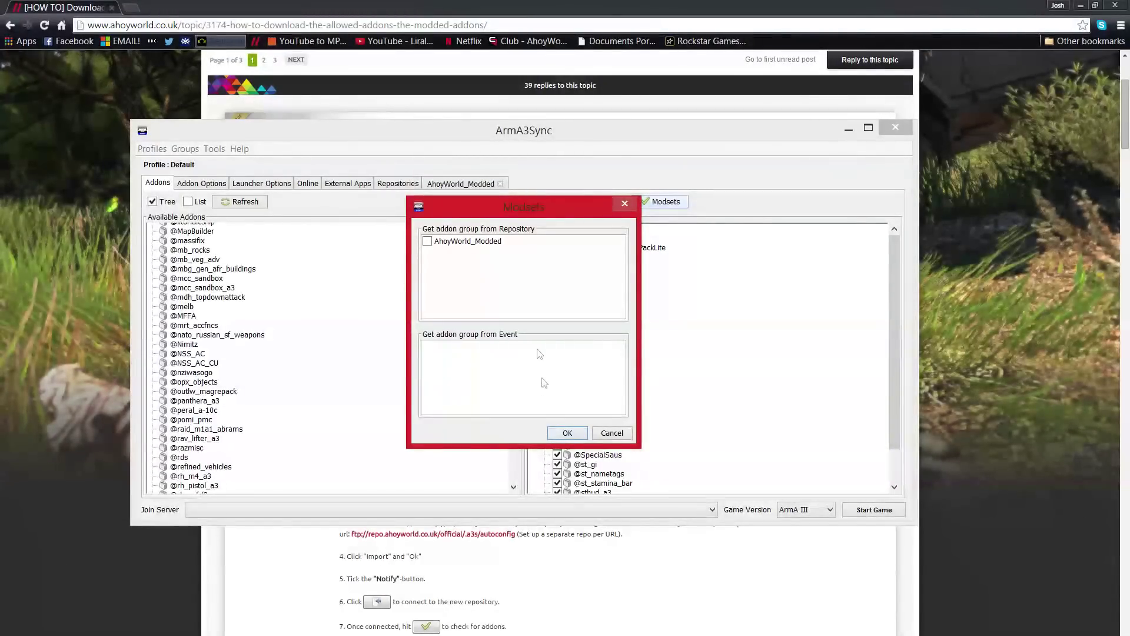
left_click(567, 434)
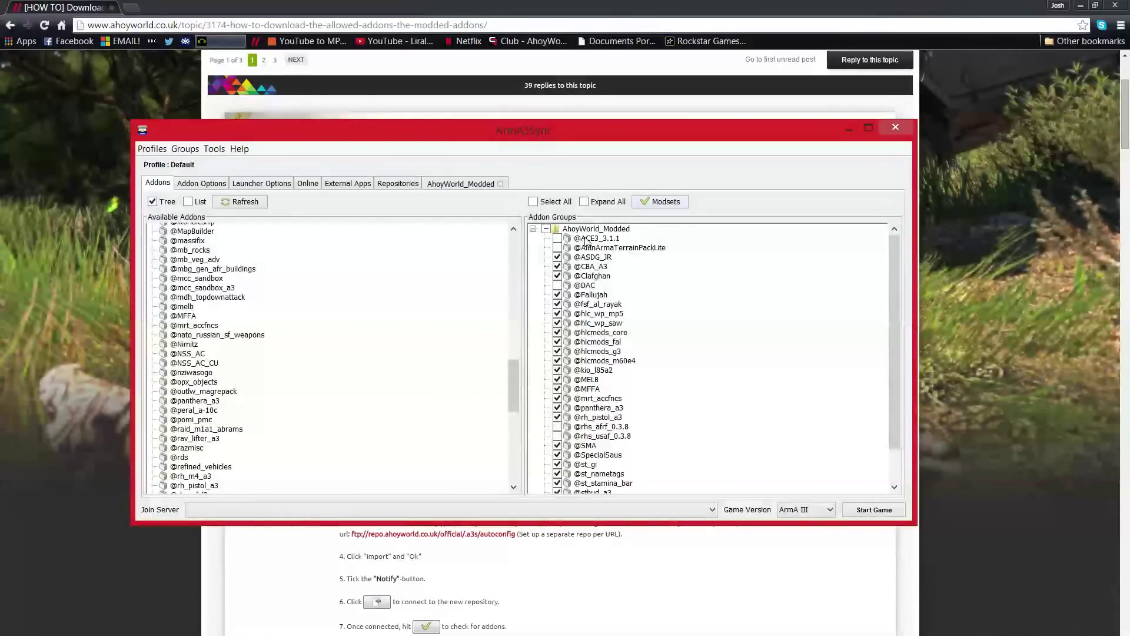
left_click(546, 228)
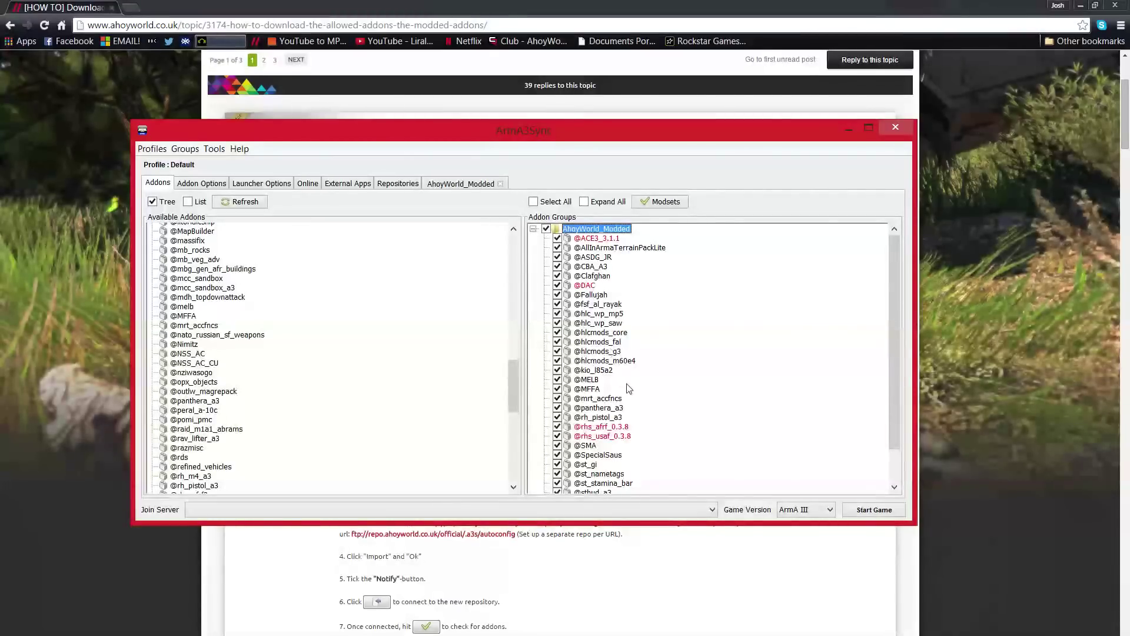
left_click(547, 229)
left_click(547, 229)
scroll(540, 353, "down", 2)
scroll(540, 353, "up", 2)
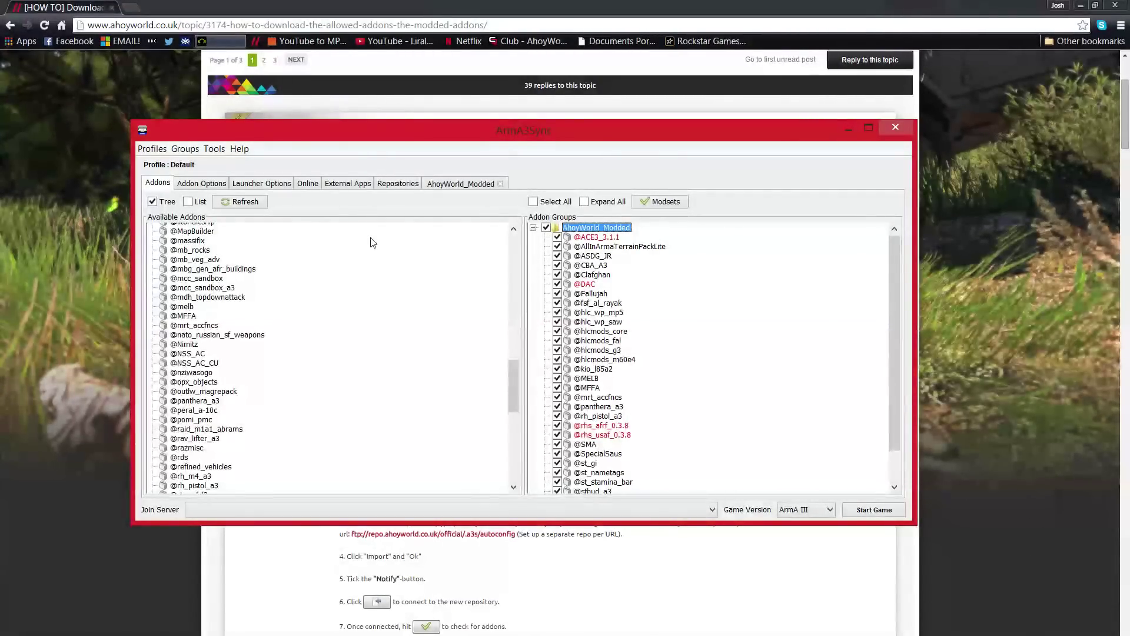
Launch the TFAR installer and set the TS3 folder to E:\Program Files\Teamspeak
left_click(215, 154)
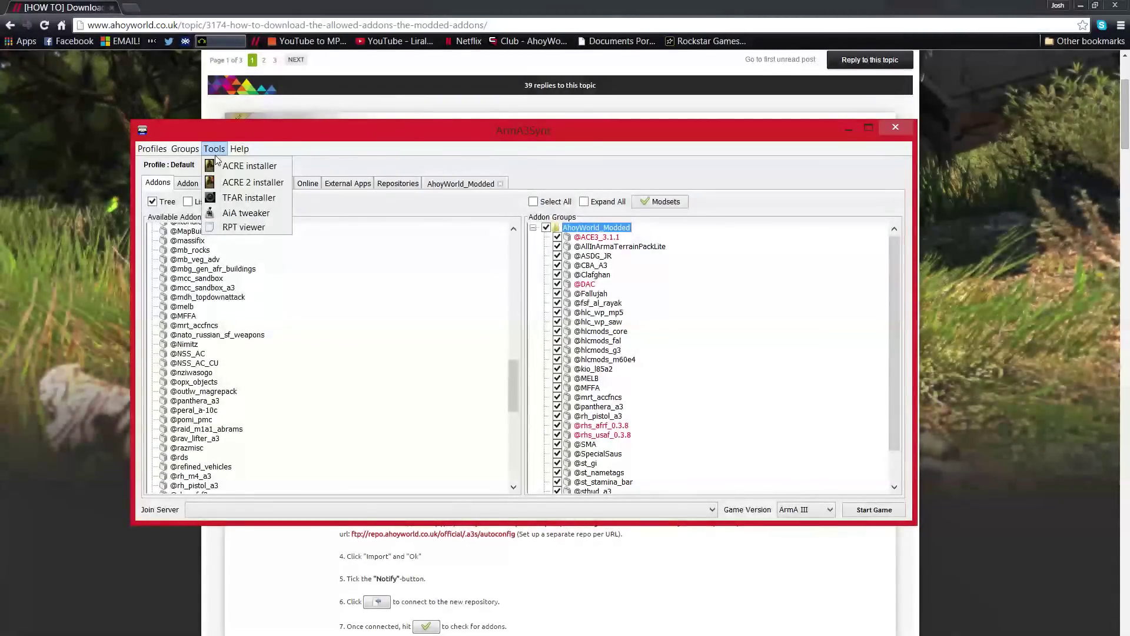
left_click(245, 201)
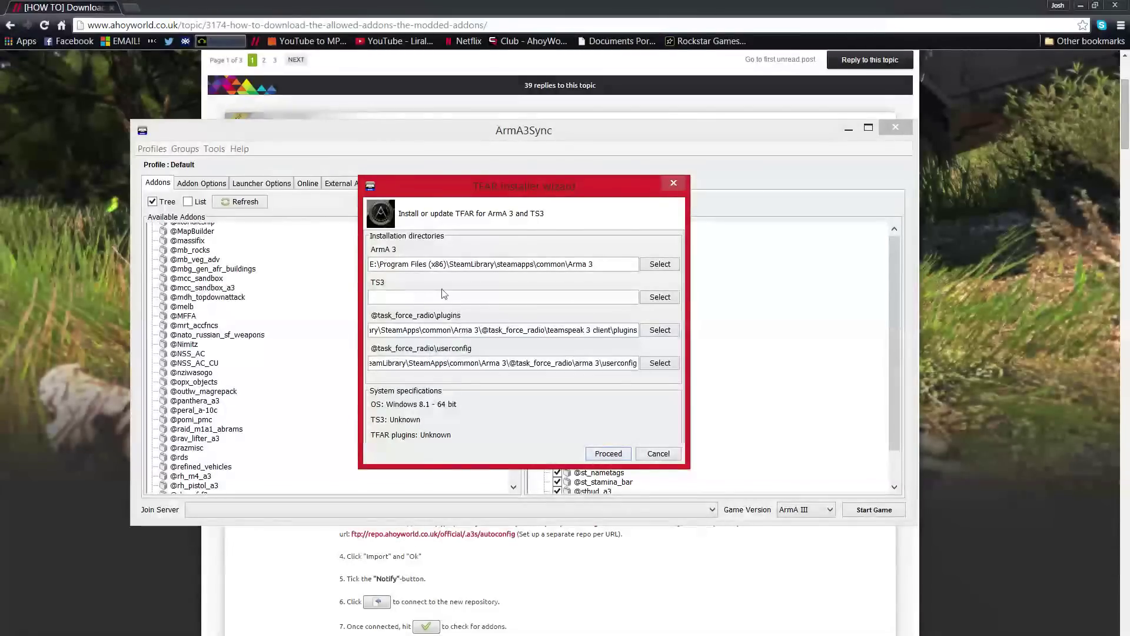
left_click(660, 297)
left_click(347, 379)
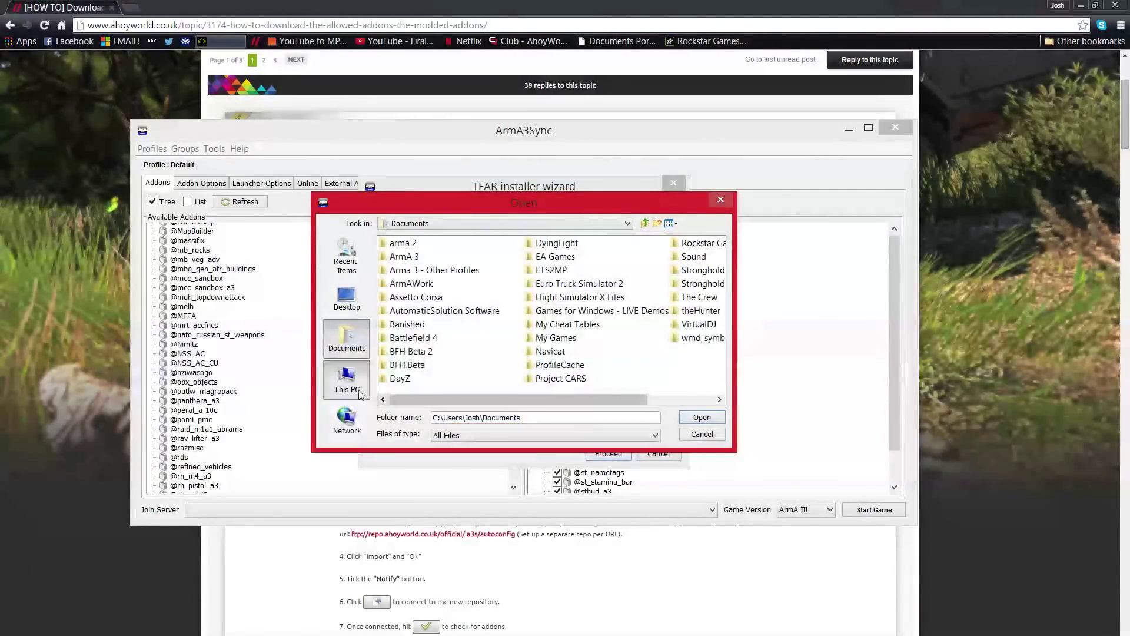
double_click(418, 352)
left_click(406, 338)
double_click(408, 325)
left_click(410, 298)
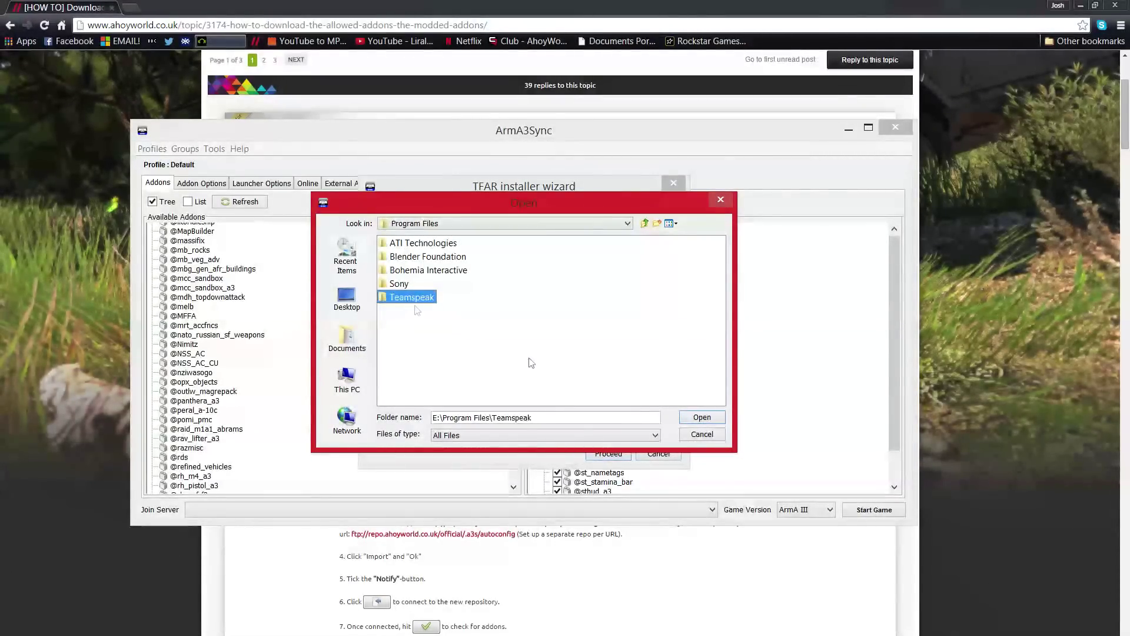
left_click(700, 417)
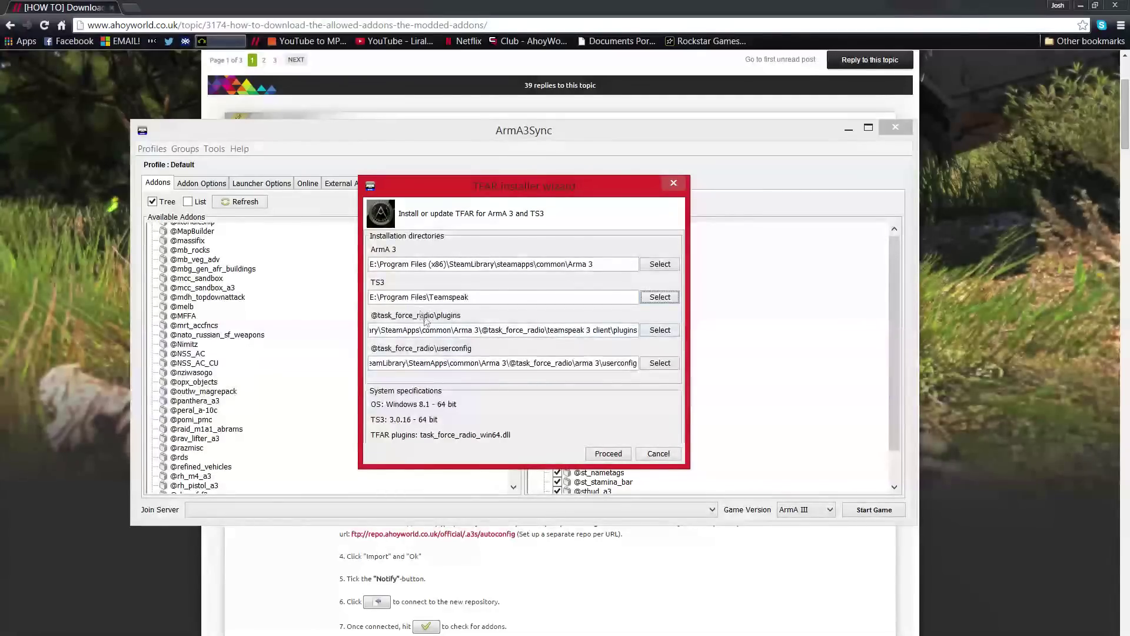
left_click(660, 330)
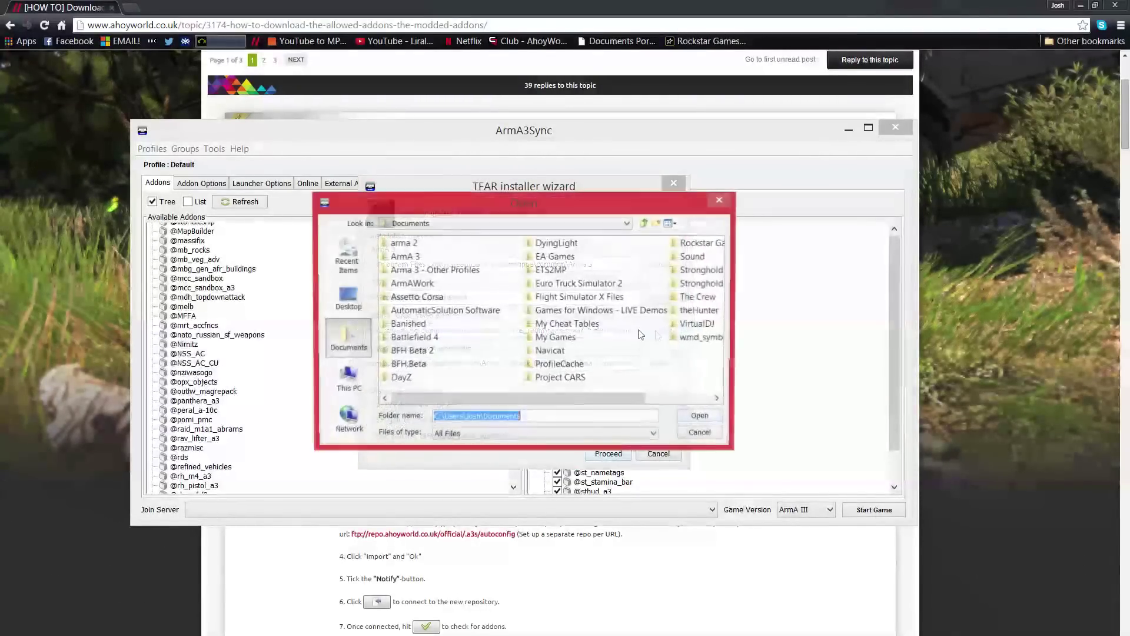
left_click(348, 380)
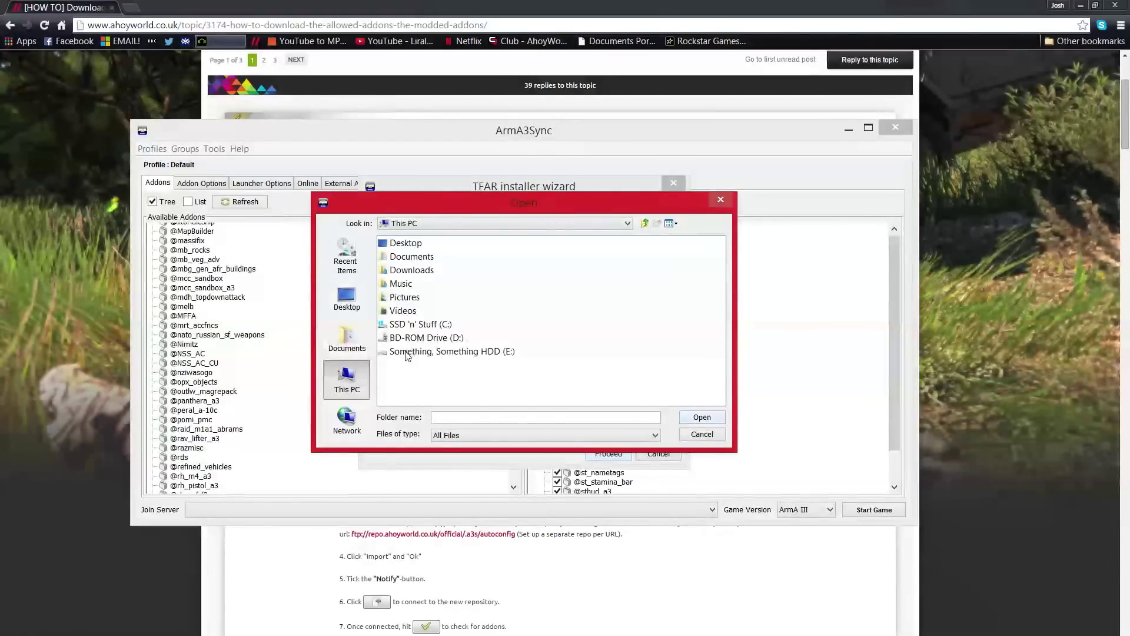
double_click(405, 352)
left_click(401, 340)
double_click(401, 340)
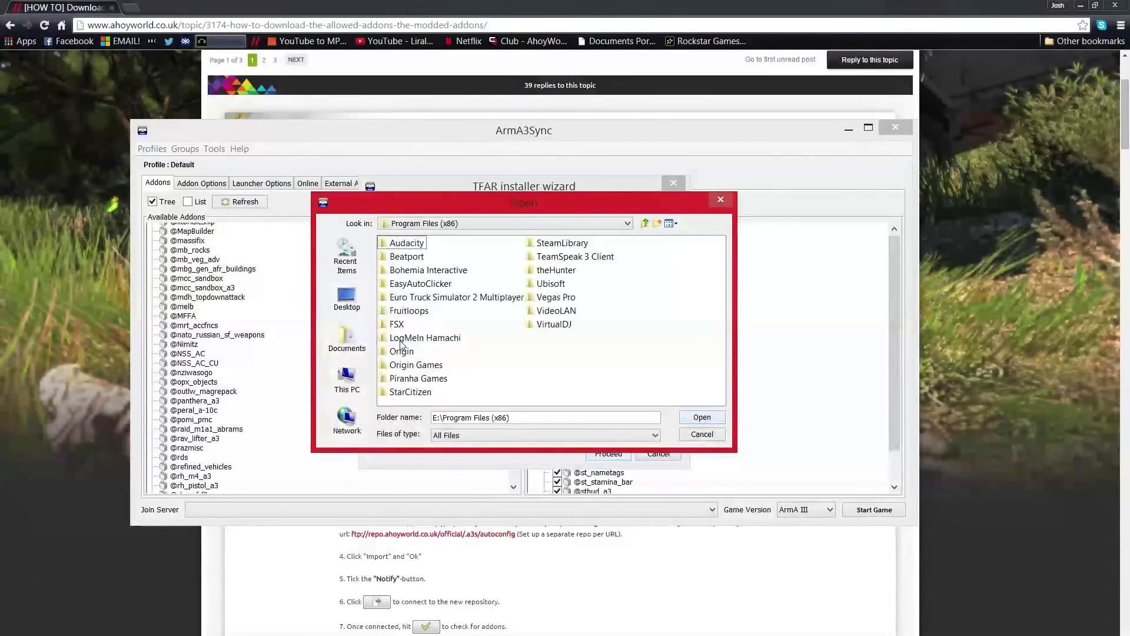
left_click(555, 245)
double_click(555, 244)
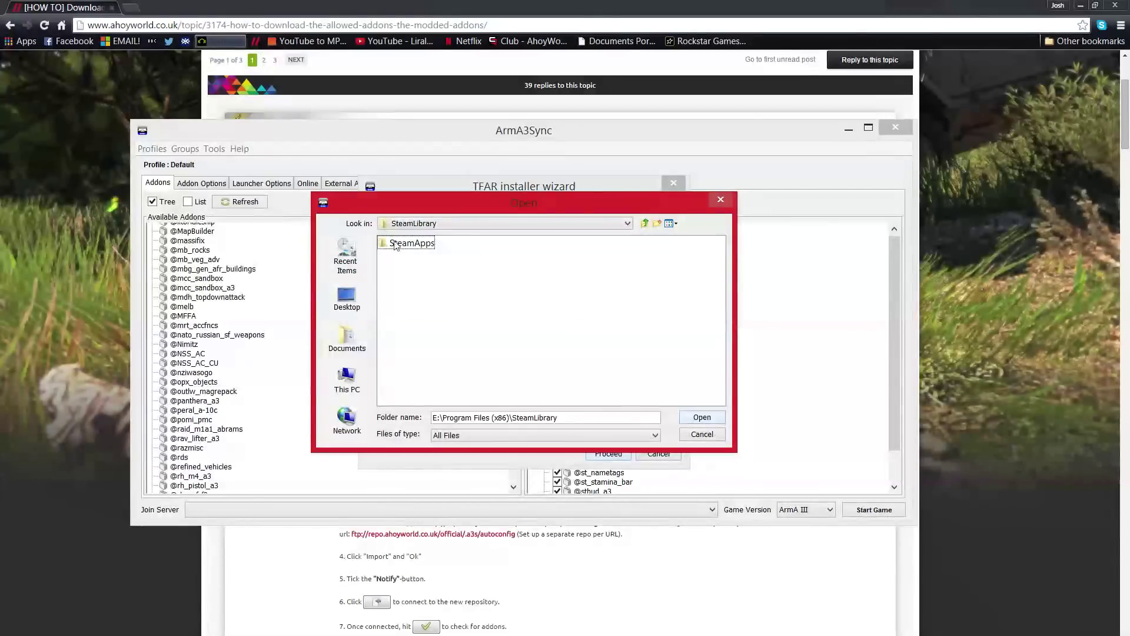
double_click(400, 243)
double_click(400, 244)
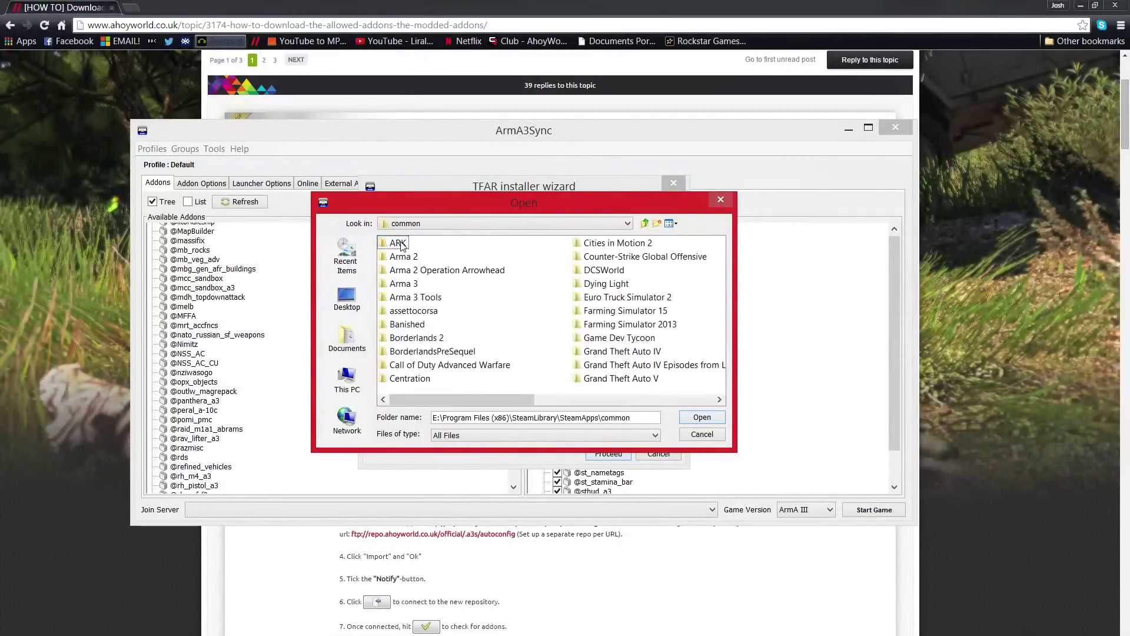
double_click(404, 283)
left_click_drag(426, 401, 648, 405)
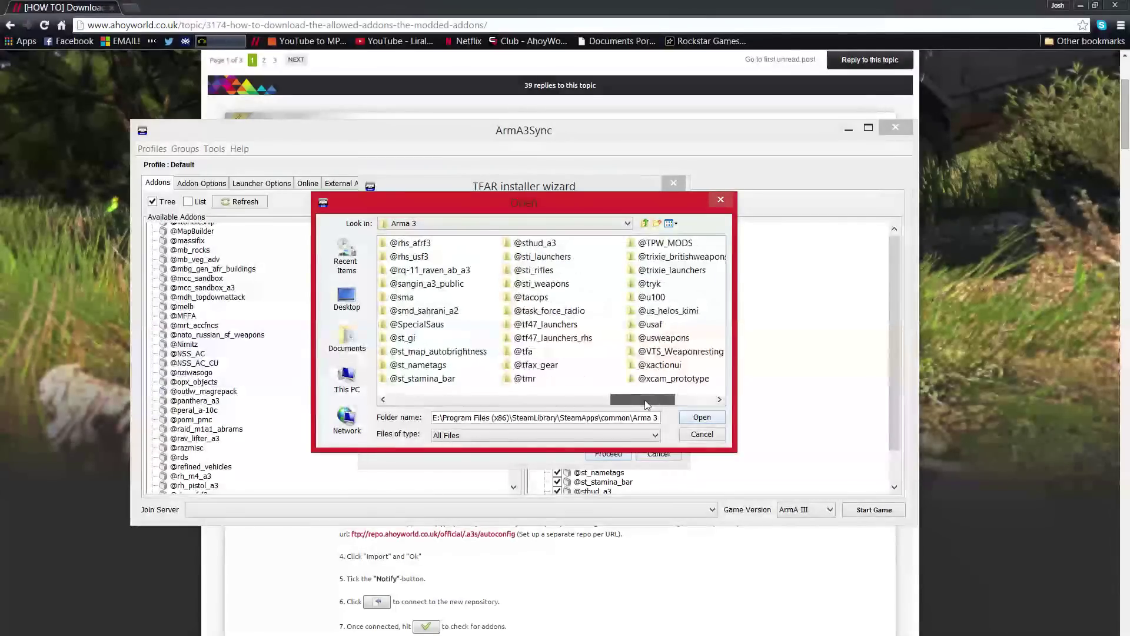
left_click(549, 314)
double_click(549, 312)
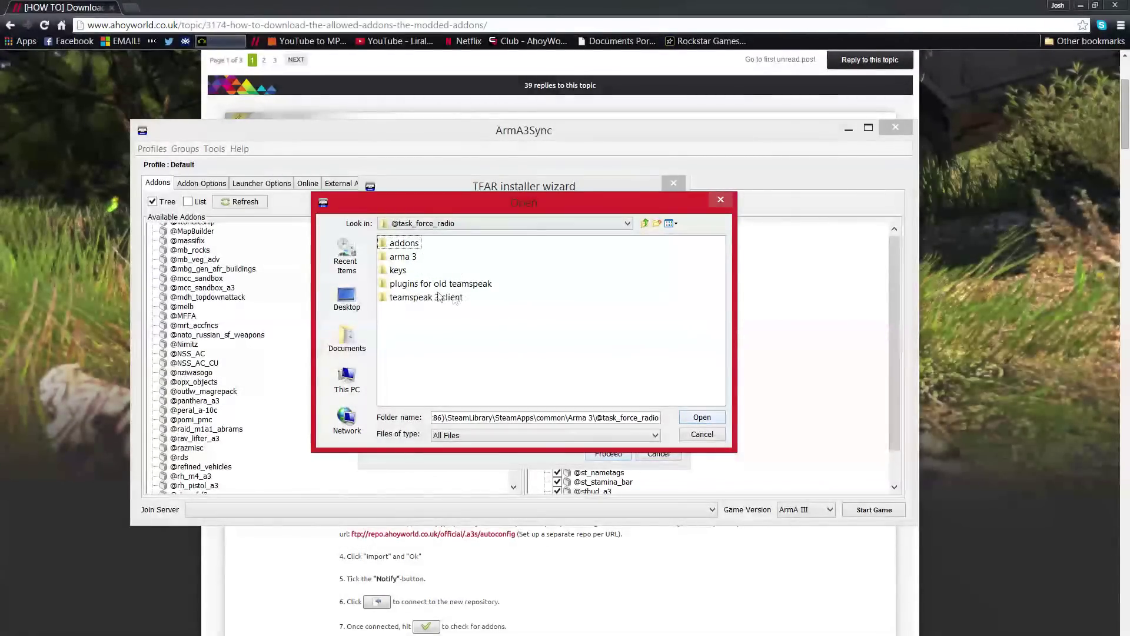
double_click(412, 298)
left_click(412, 247)
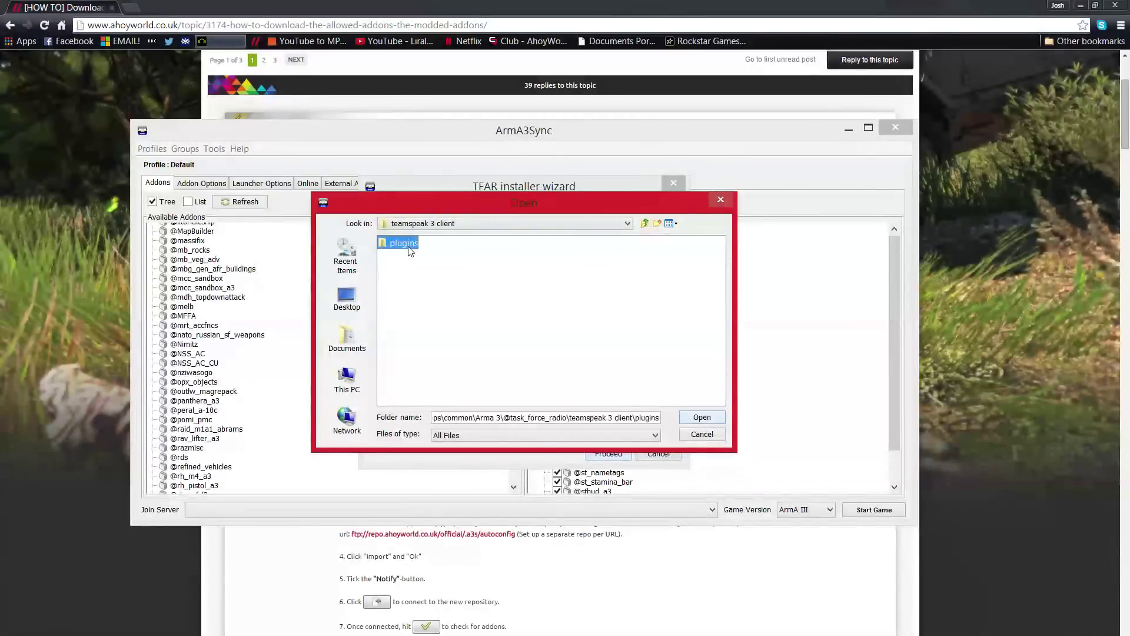
left_click(699, 418)
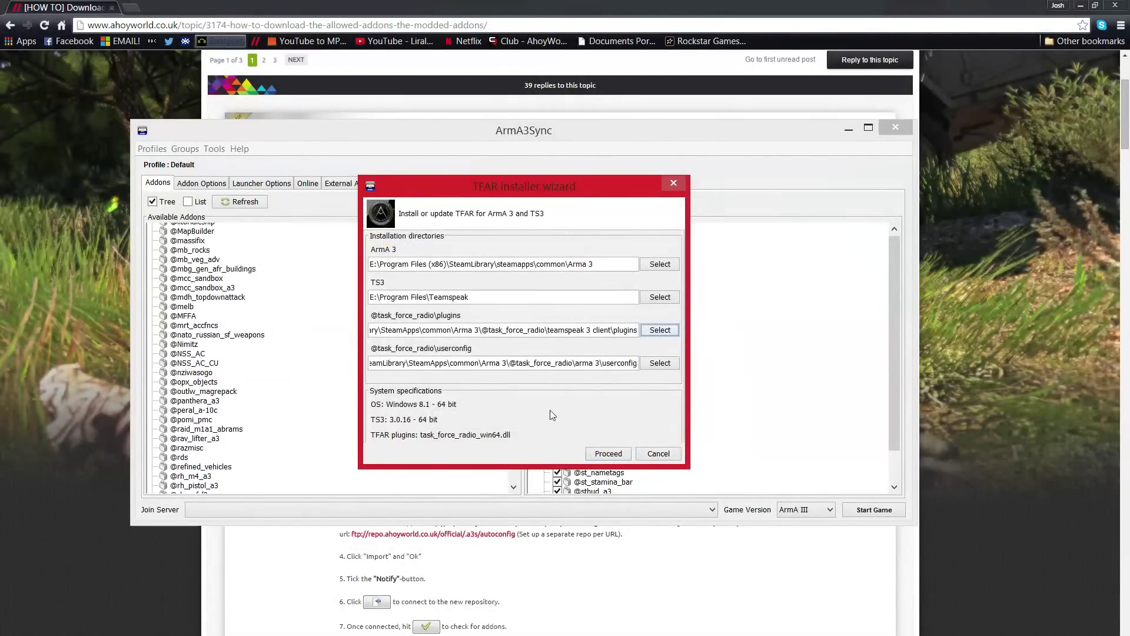
left_click(660, 363)
left_click(360, 372)
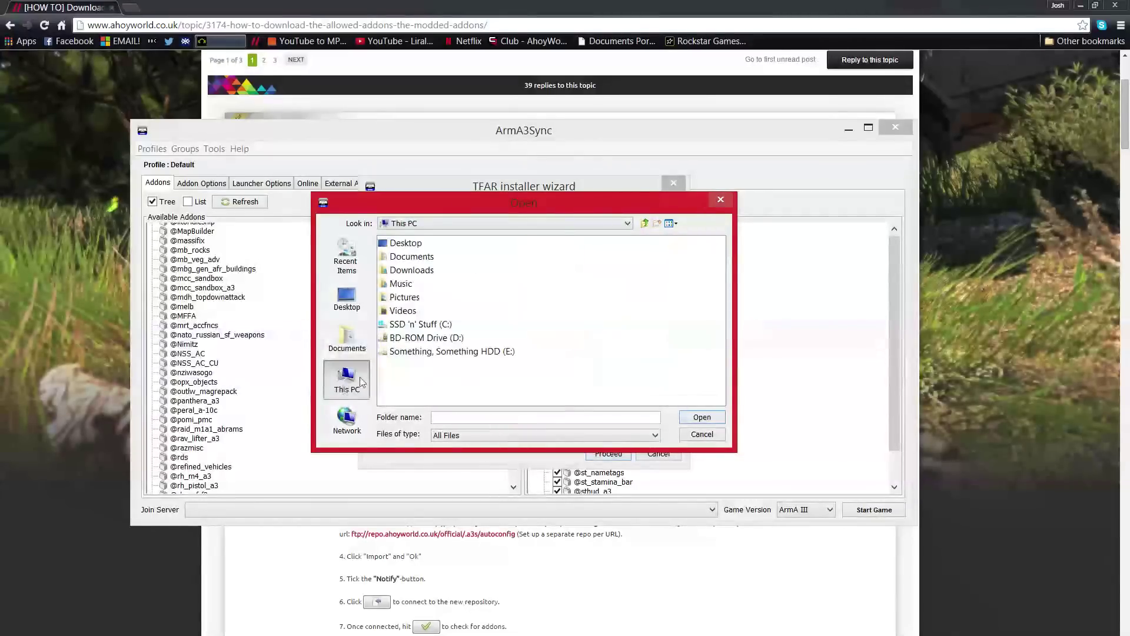
double_click(409, 351)
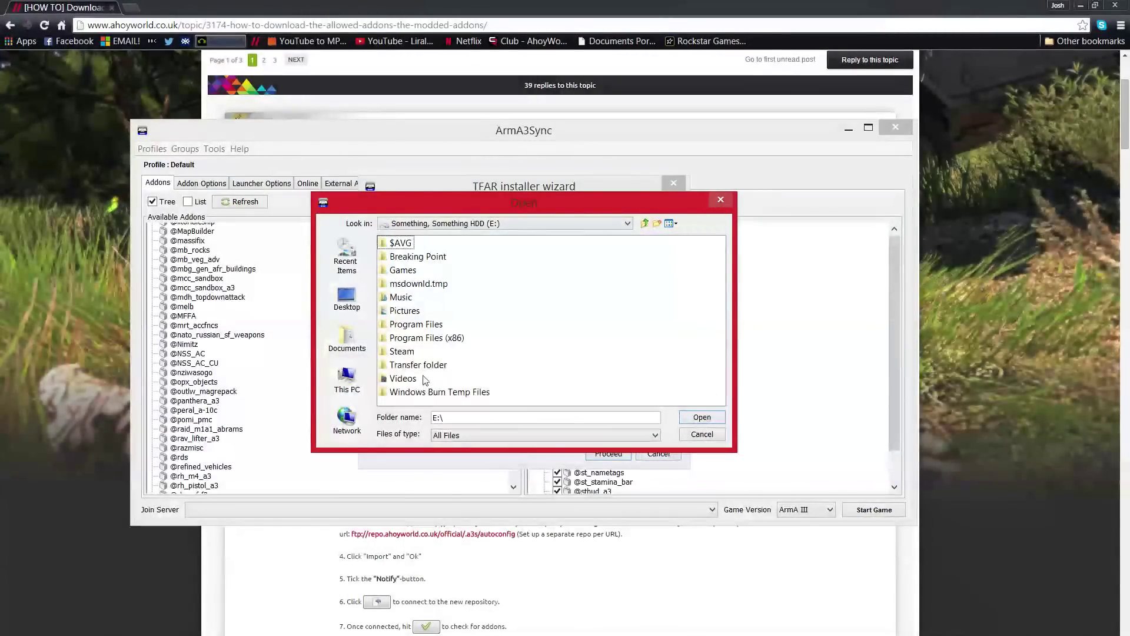
left_click(428, 339)
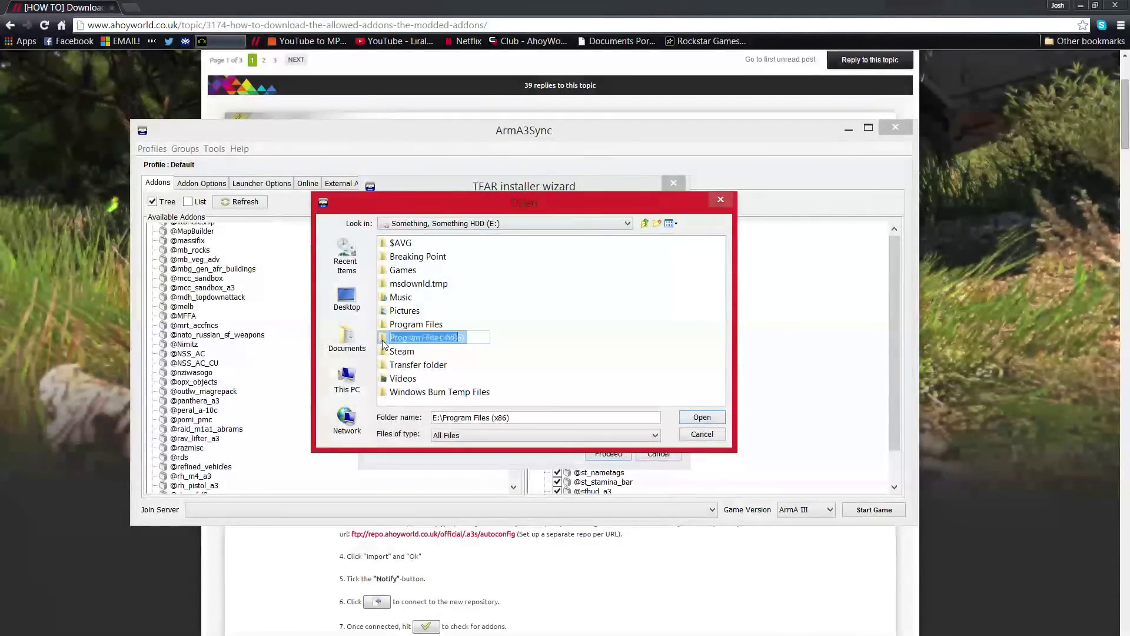
double_click(403, 342)
double_click(531, 247)
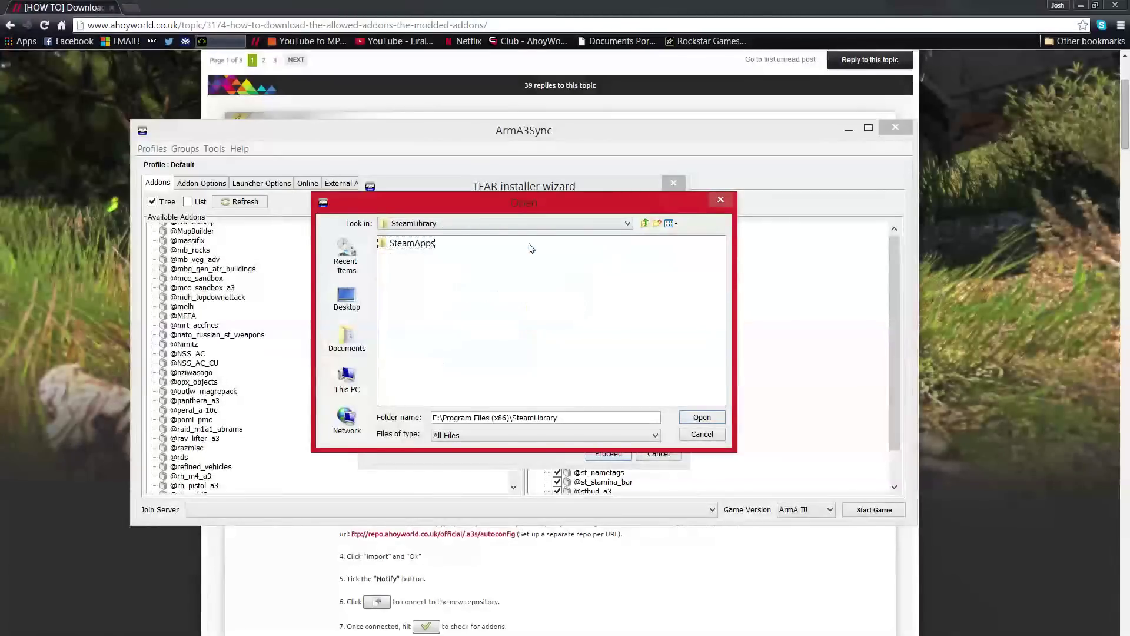
double_click(382, 246)
double_click(383, 244)
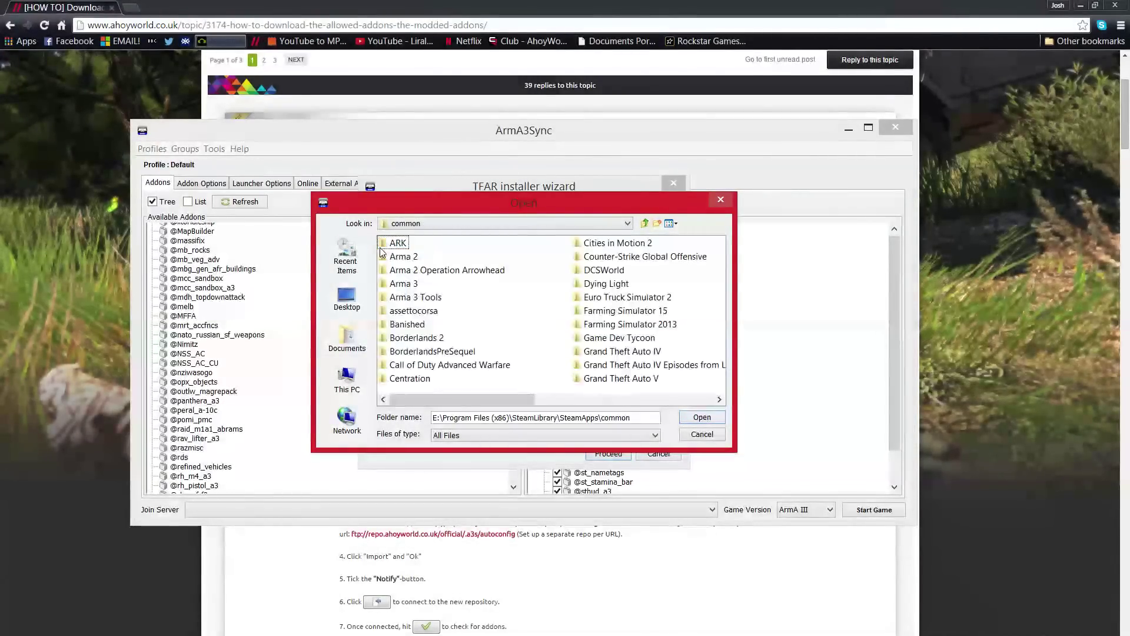
double_click(396, 285)
left_click_drag(422, 399, 640, 399)
left_click(549, 310)
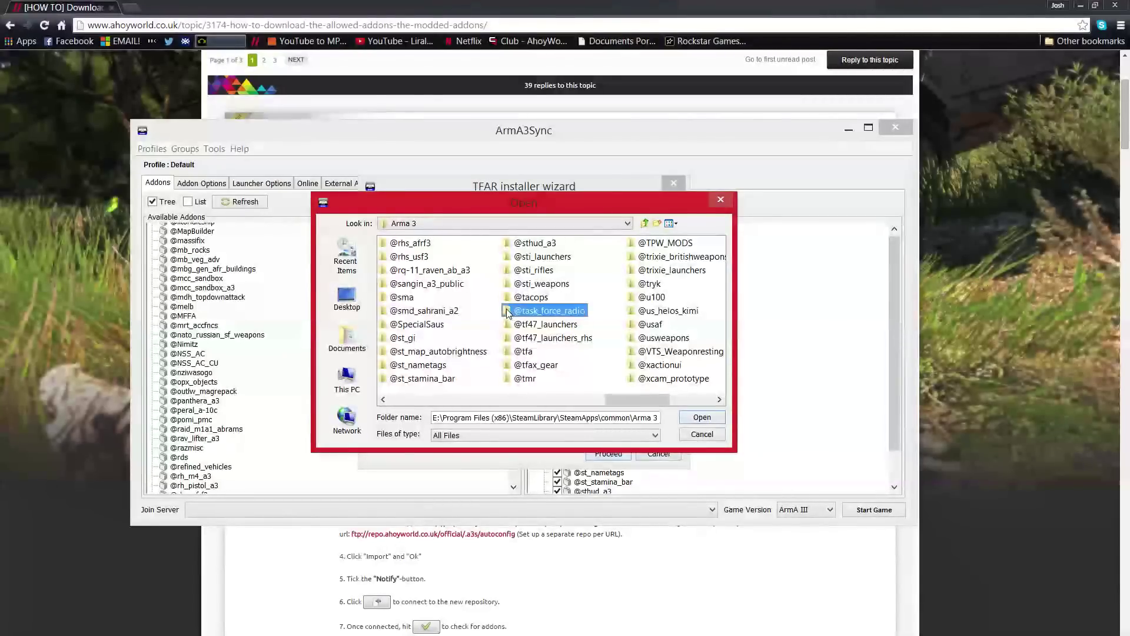
double_click(549, 311)
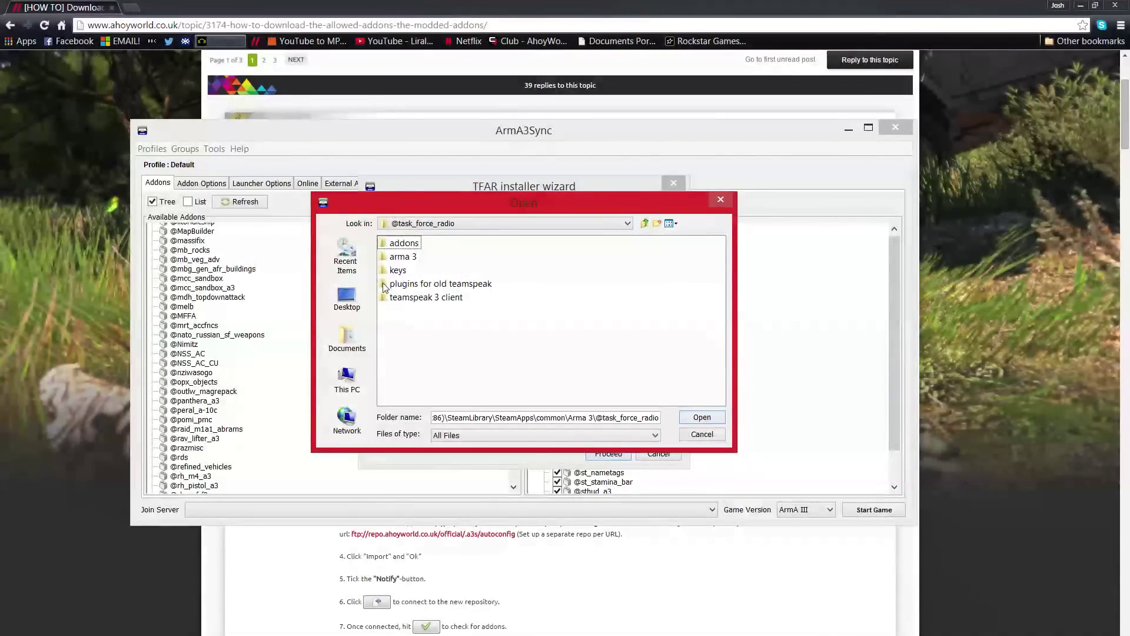
left_click(389, 259)
double_click(389, 259)
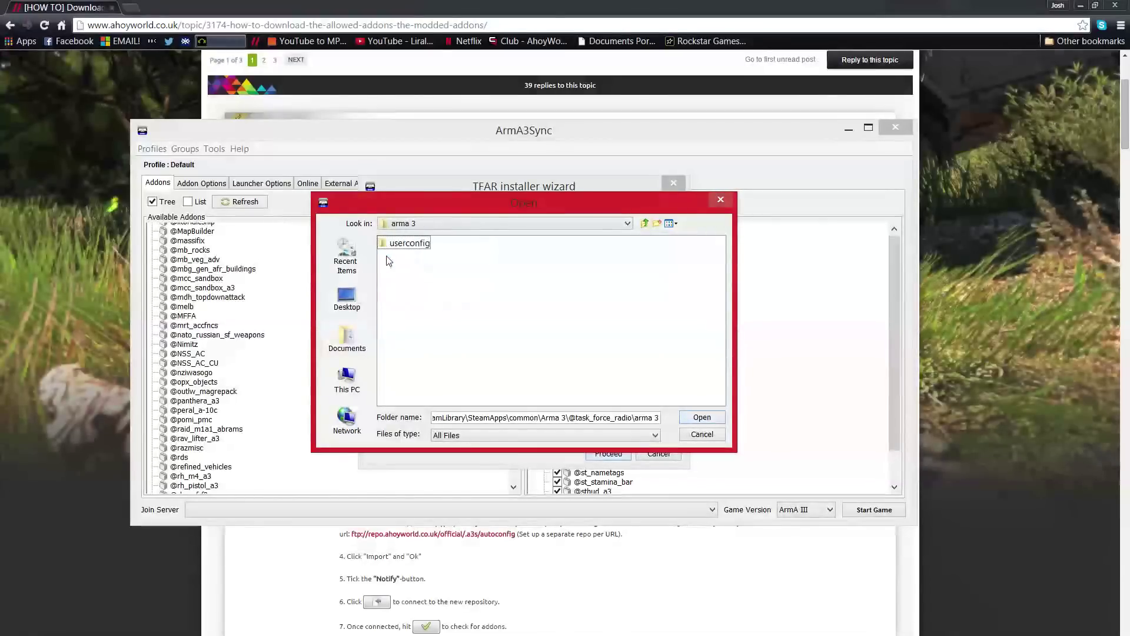
left_click(389, 246)
left_click(691, 418)
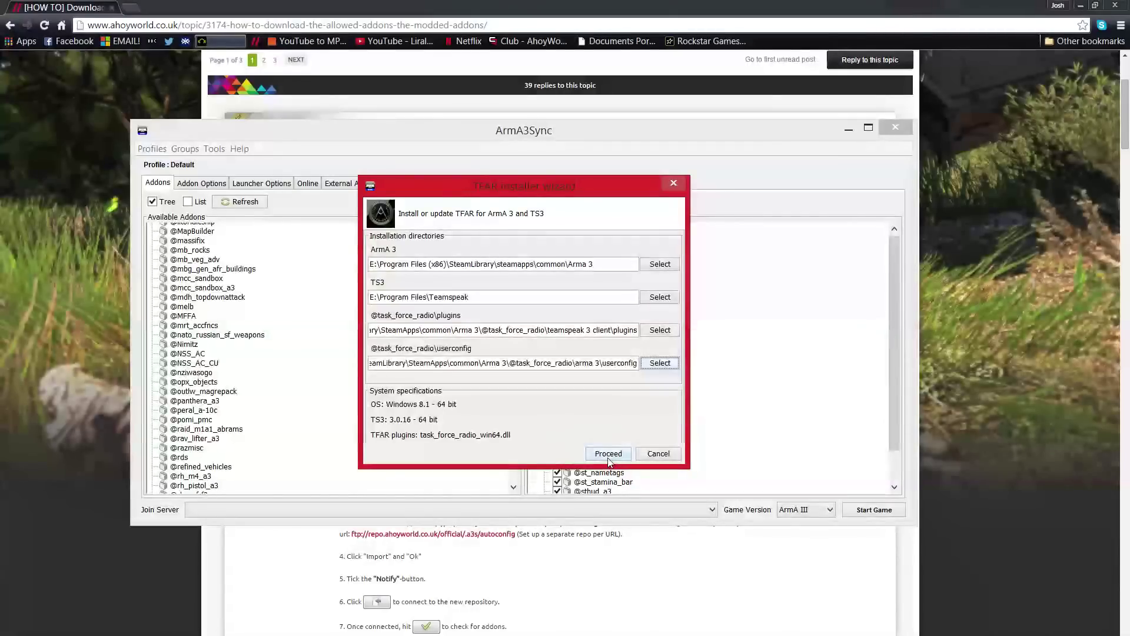
left_click(653, 454)
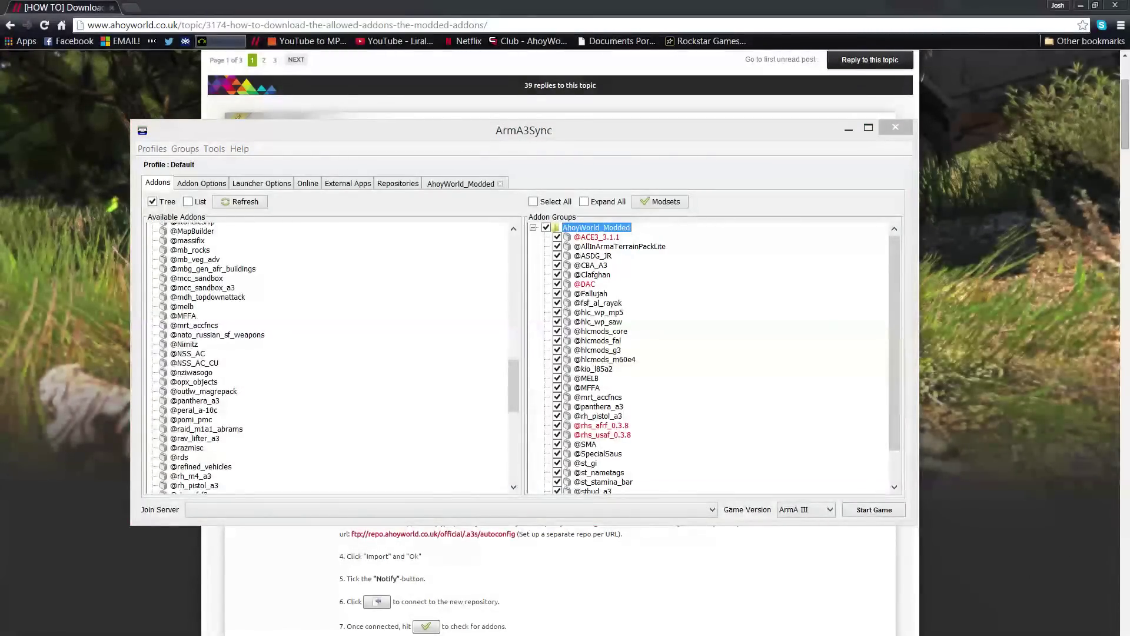
key("super+e")
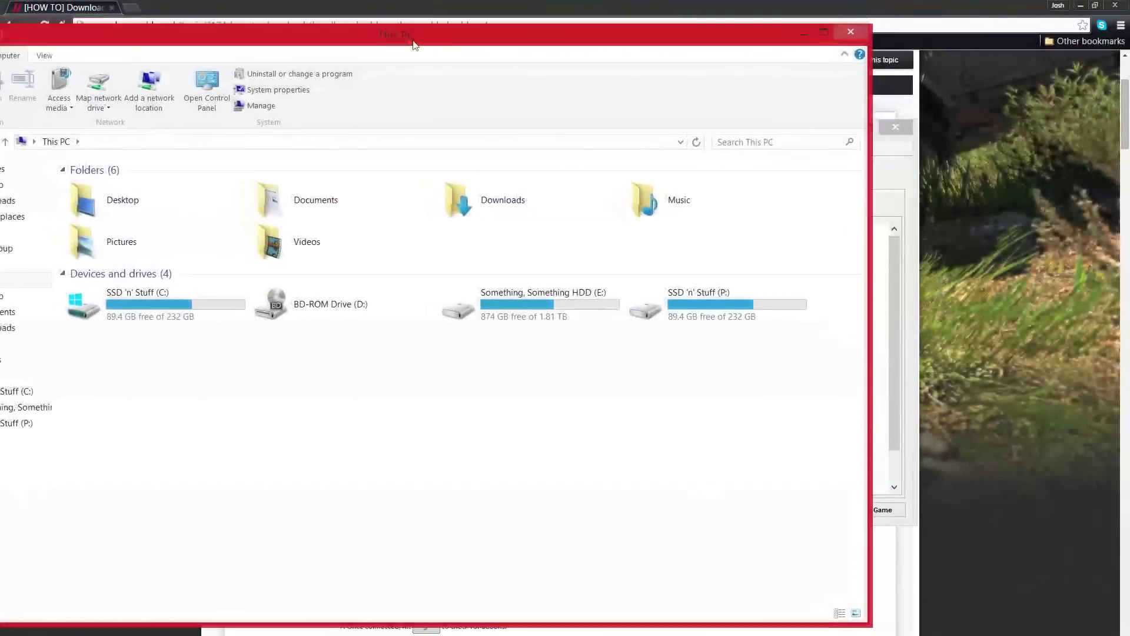
double_click(652, 312)
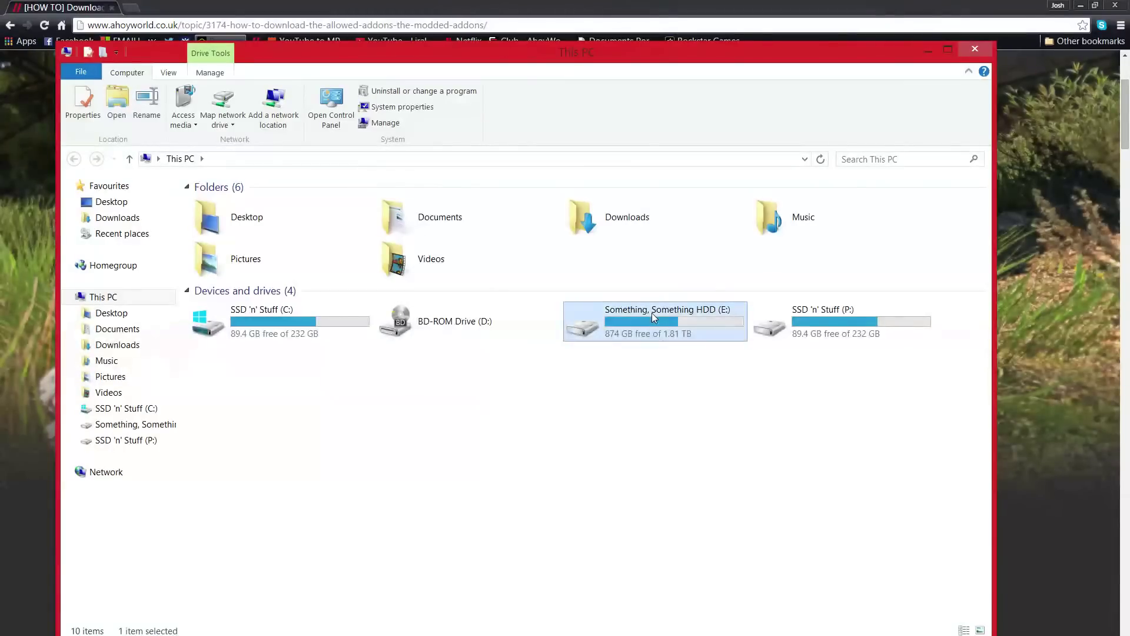
double_click(224, 316)
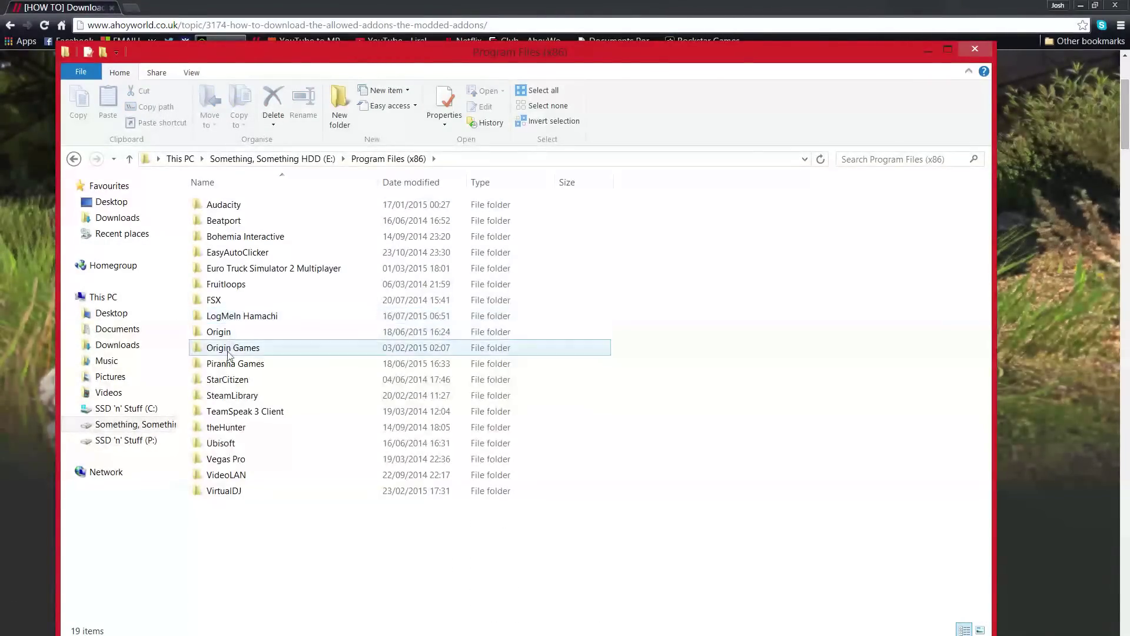
double_click(229, 398)
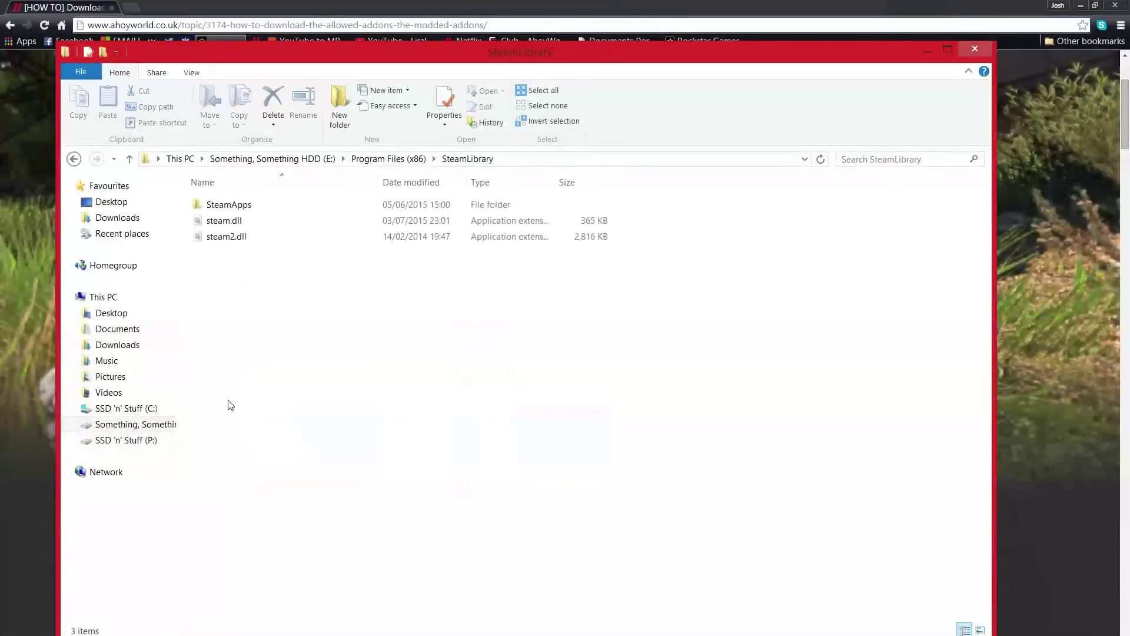
double_click(229, 205)
double_click(229, 206)
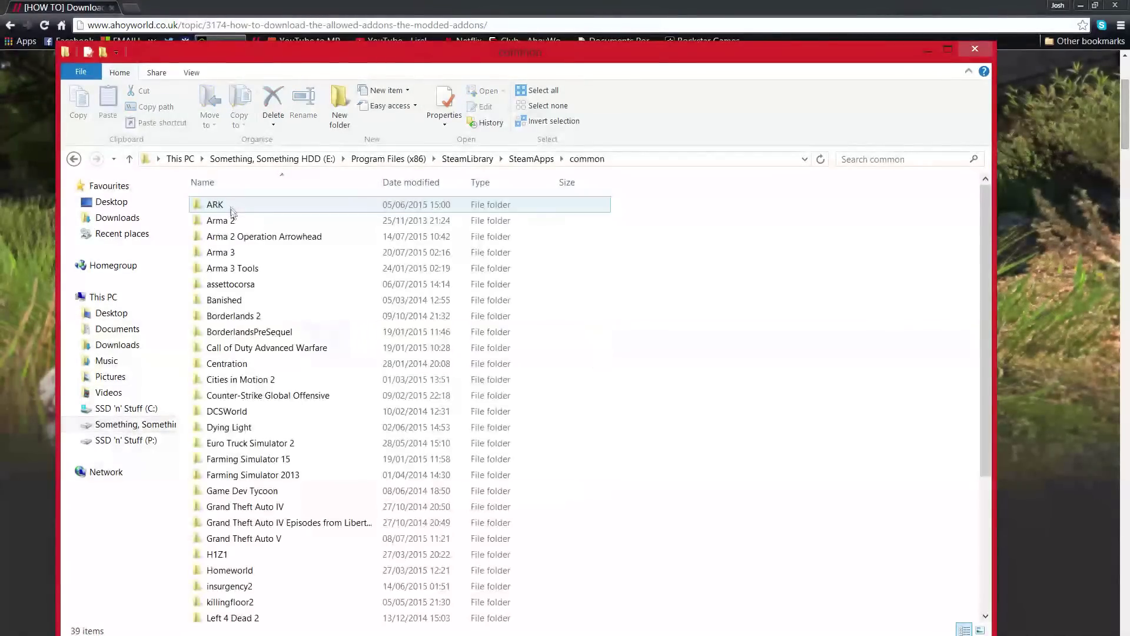
double_click(231, 252)
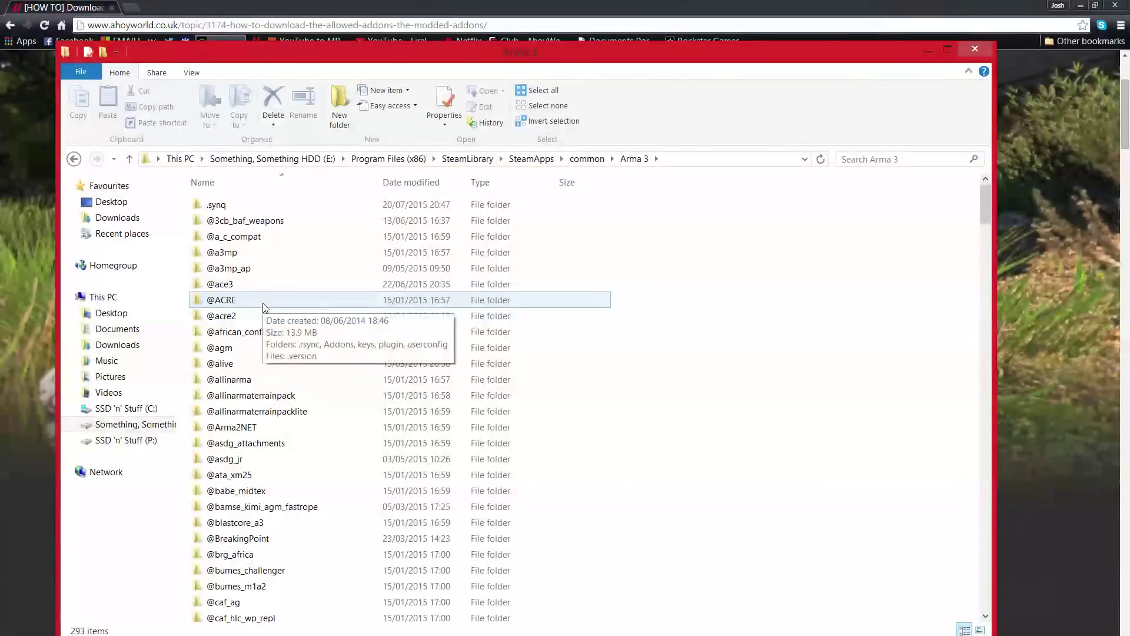
scroll(265, 291, "down", 20)
scroll(271, 312, "down", 14)
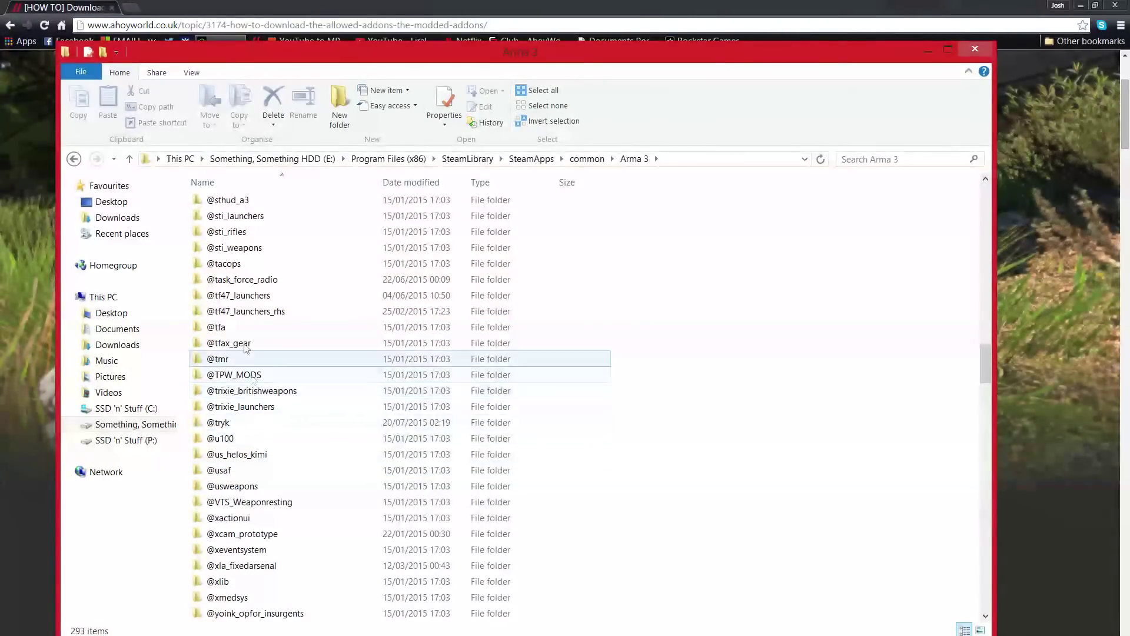
double_click(253, 282)
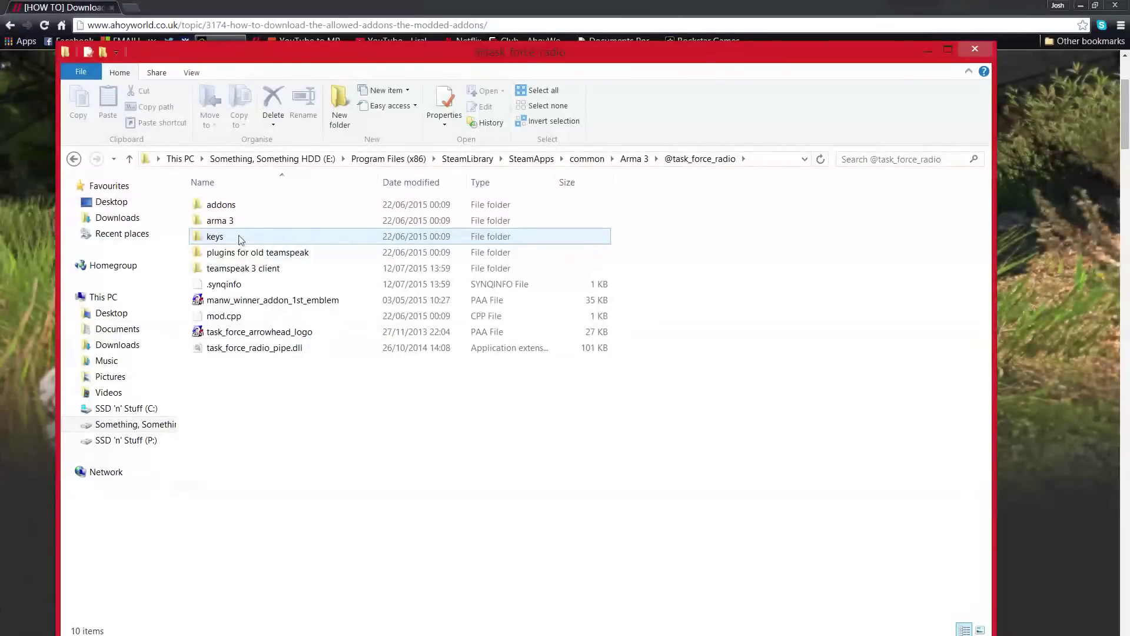
double_click(241, 270)
double_click(247, 214)
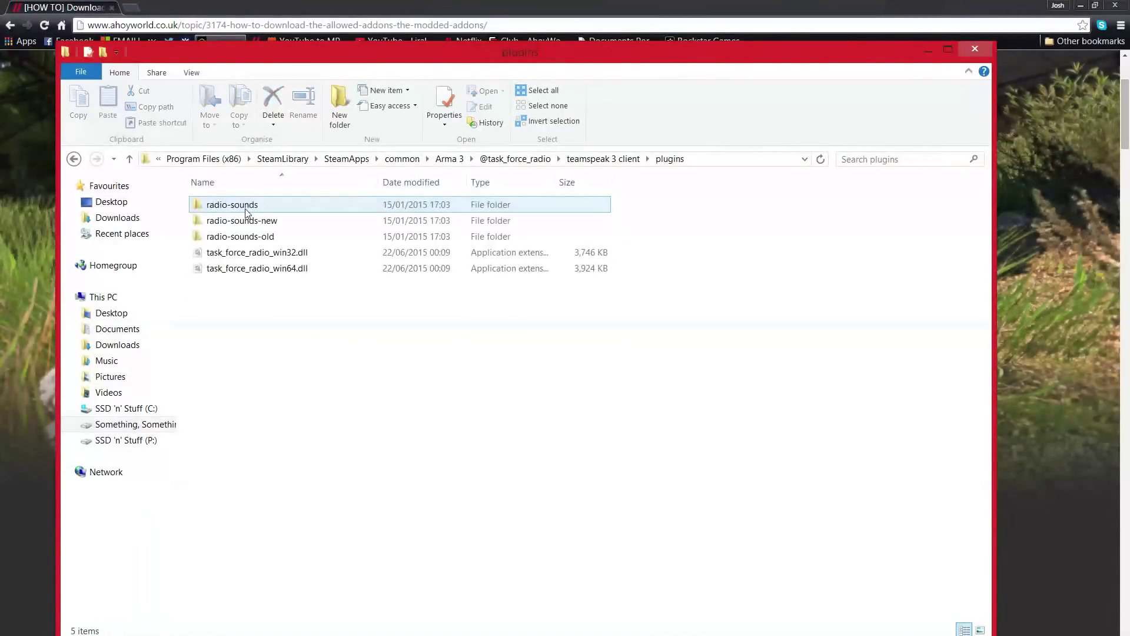
left_click_drag(298, 357, 236, 247)
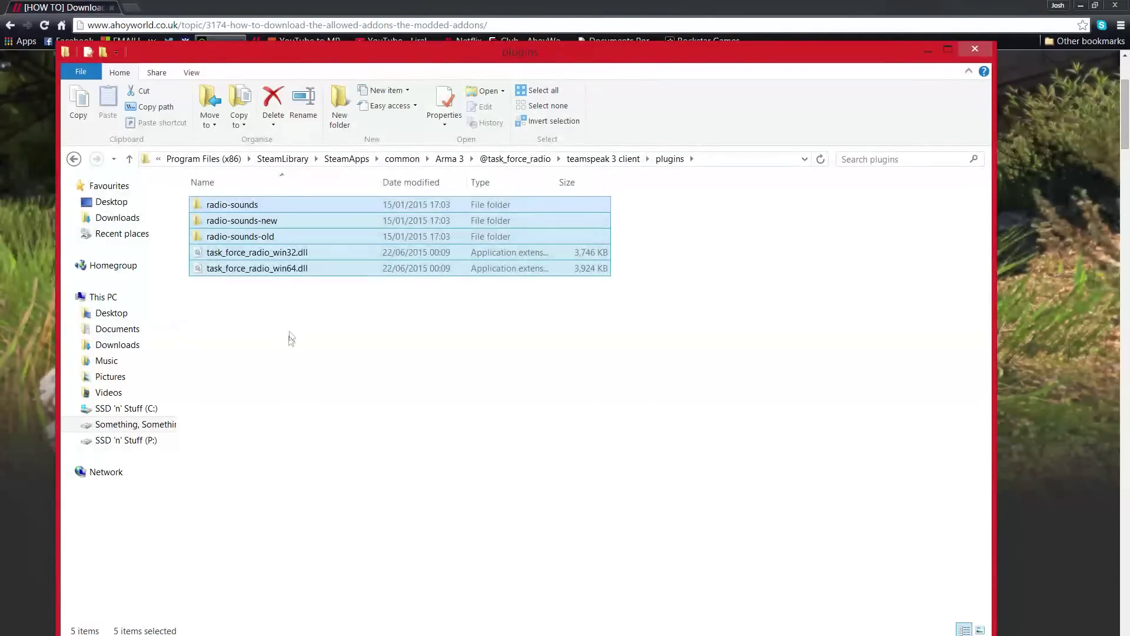
Check the task_force_radio win32 and win64 DLLs in E:\Program Files\Teamspeak\plugins
left_click(227, 159)
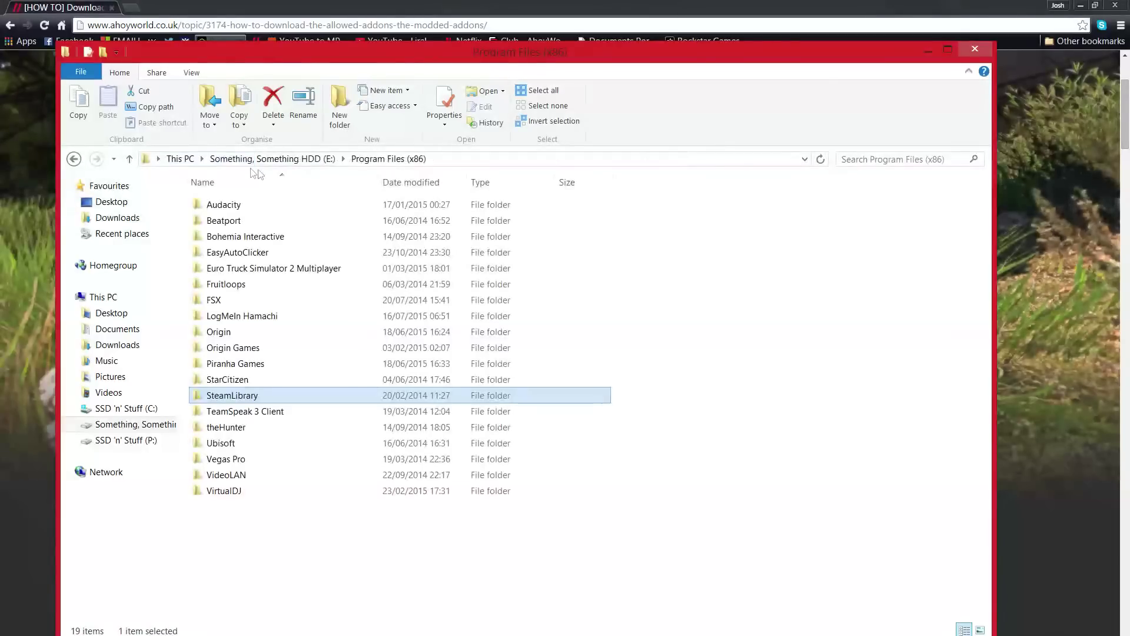
left_click(294, 158)
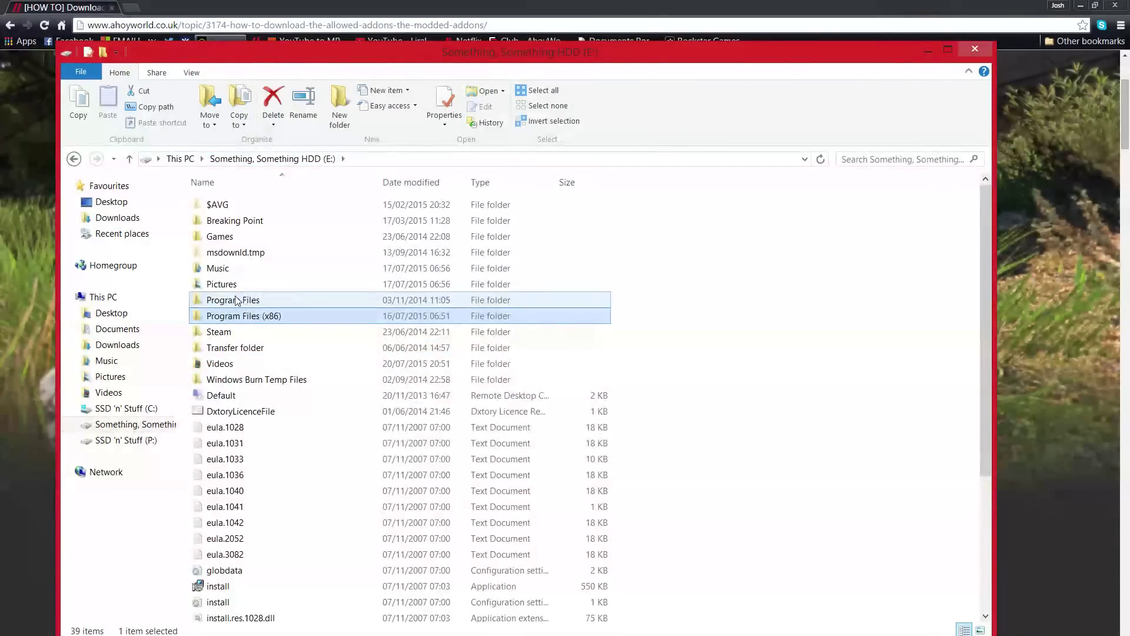
double_click(238, 300)
double_click(247, 270)
left_click(227, 288)
double_click(227, 288)
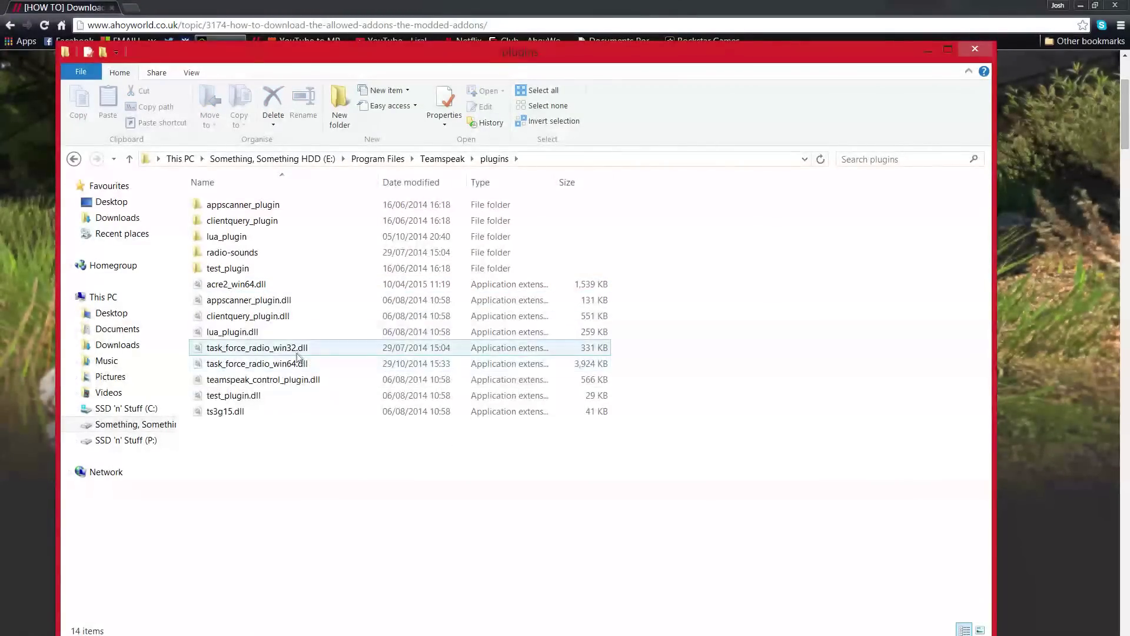
left_click(279, 363)
left_click(276, 348)
left_click(273, 360)
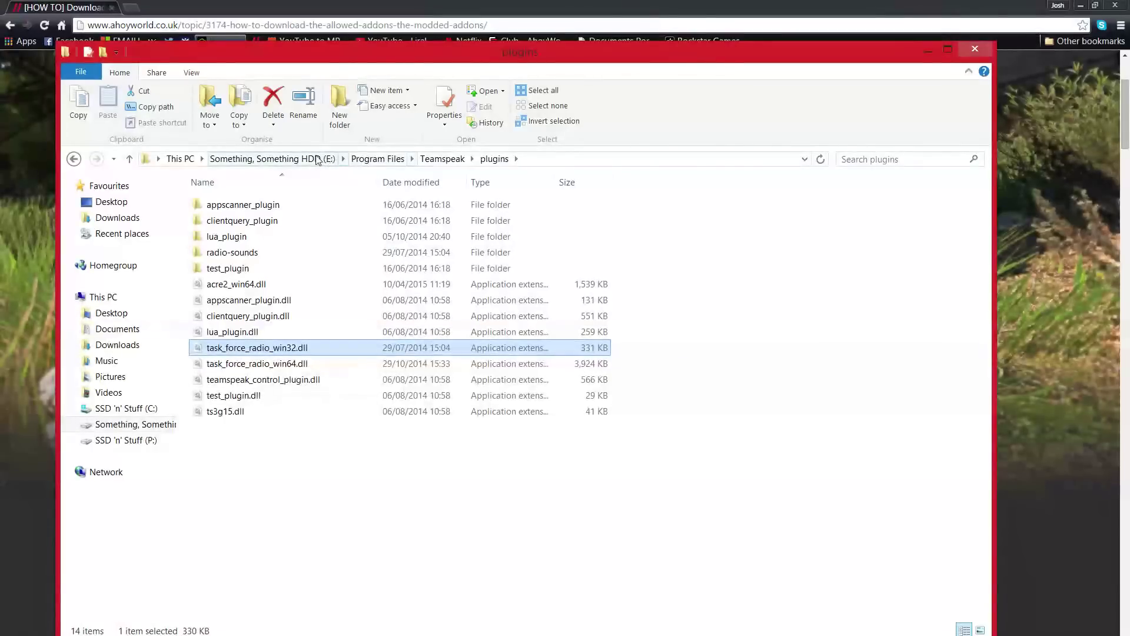
left_click(304, 159)
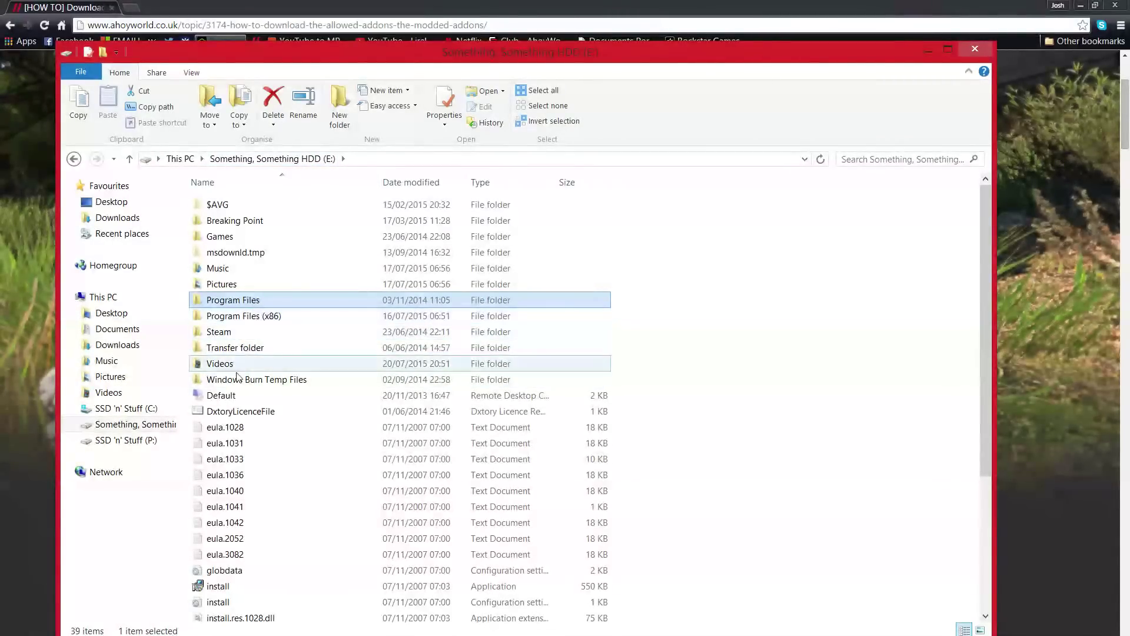
double_click(243, 316)
left_click(242, 397)
double_click(243, 397)
double_click(224, 204)
double_click(244, 204)
double_click(234, 253)
scroll(259, 323, "down", 10)
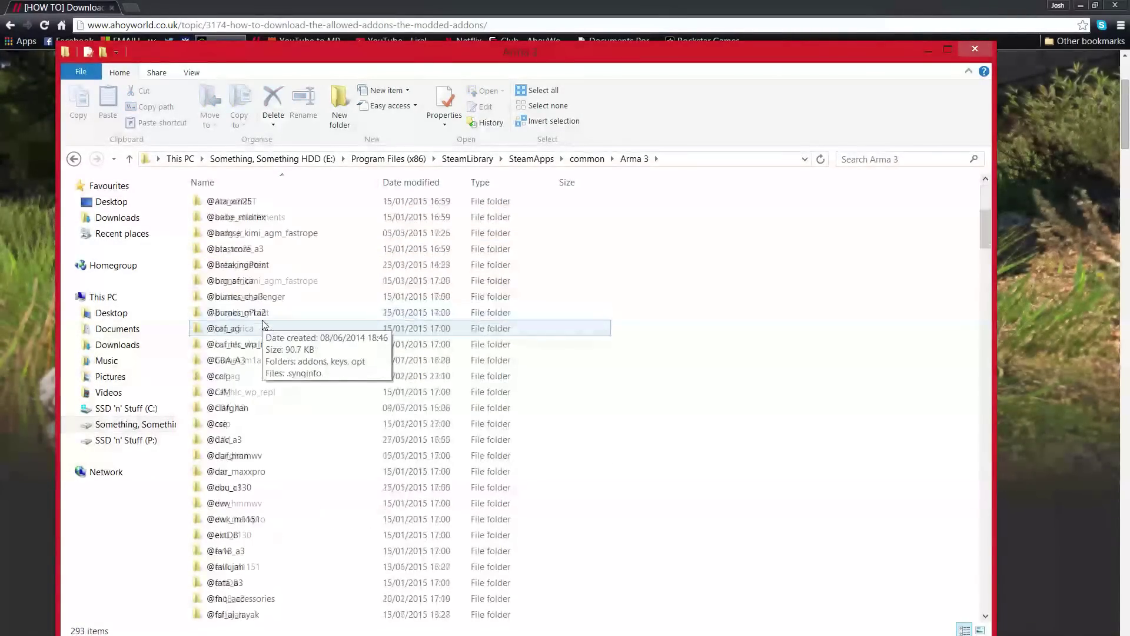
scroll(263, 325, "down", 15)
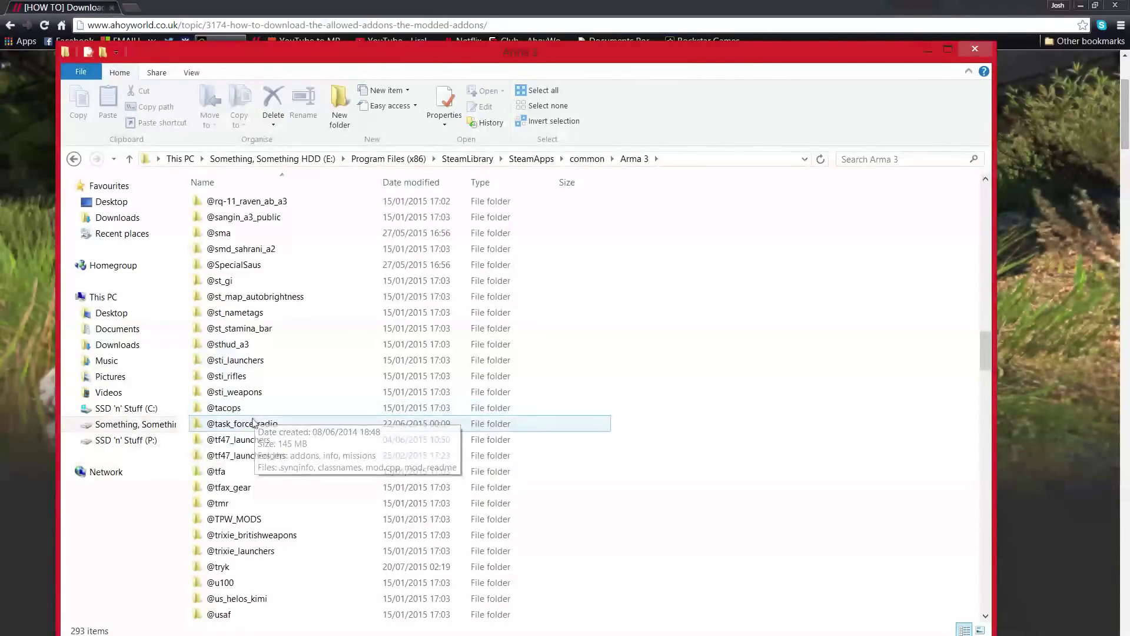
double_click(253, 423)
double_click(217, 221)
double_click(245, 207)
left_click(246, 209)
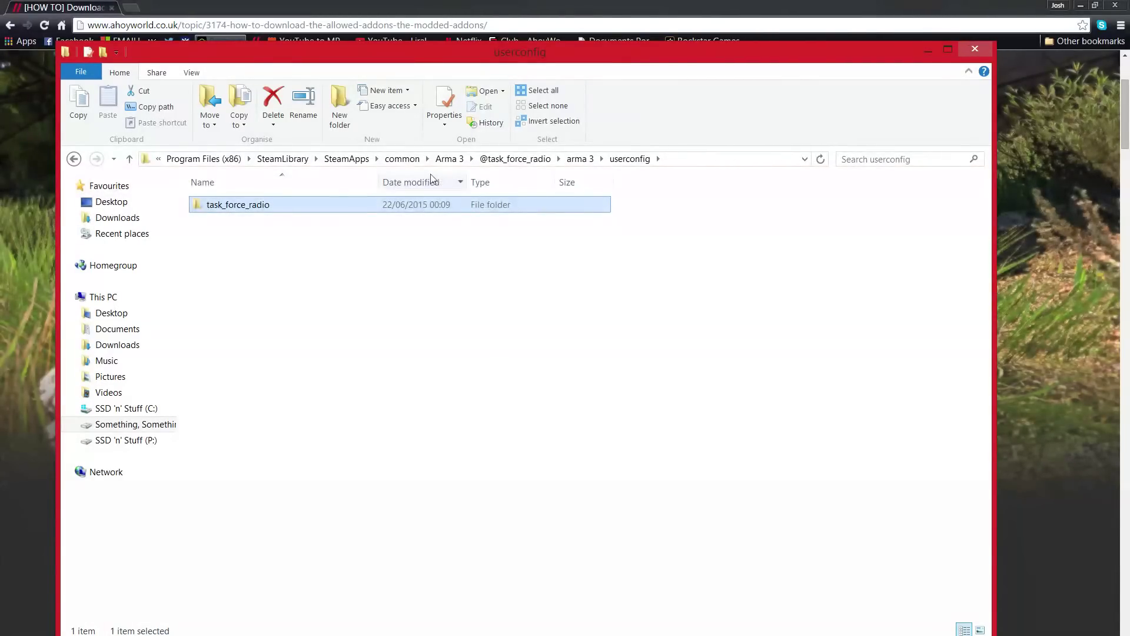
Confirm Arma 3\userconfig already holds task_force_radio, then close the Explorer window
left_click(449, 158)
left_click_drag(985, 332, 986, 417)
left_click(276, 288)
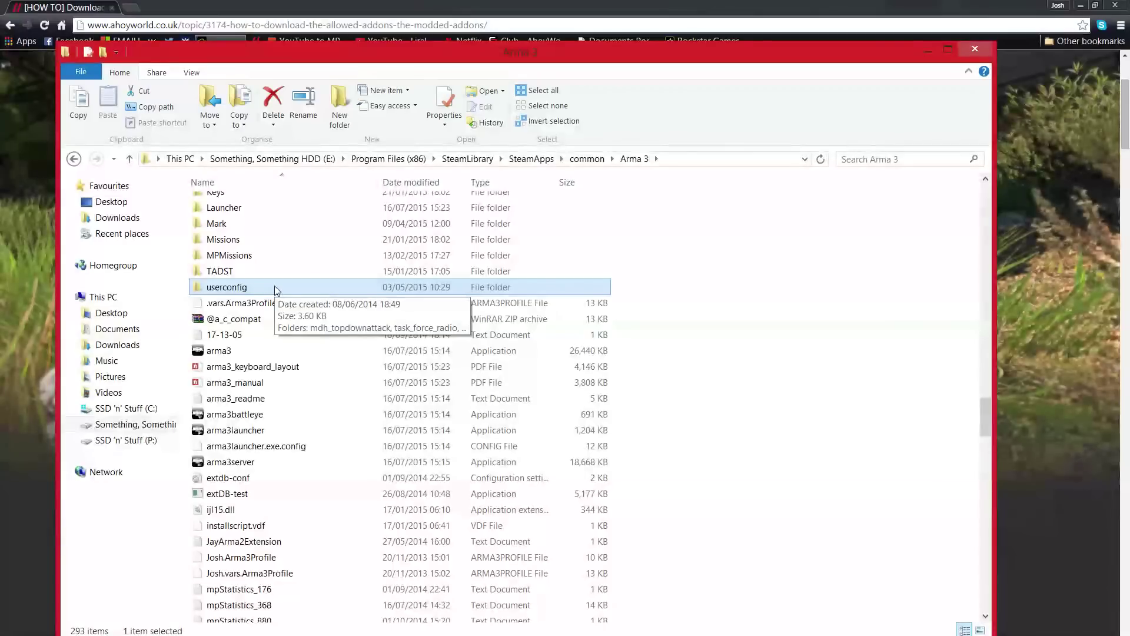
double_click(275, 286)
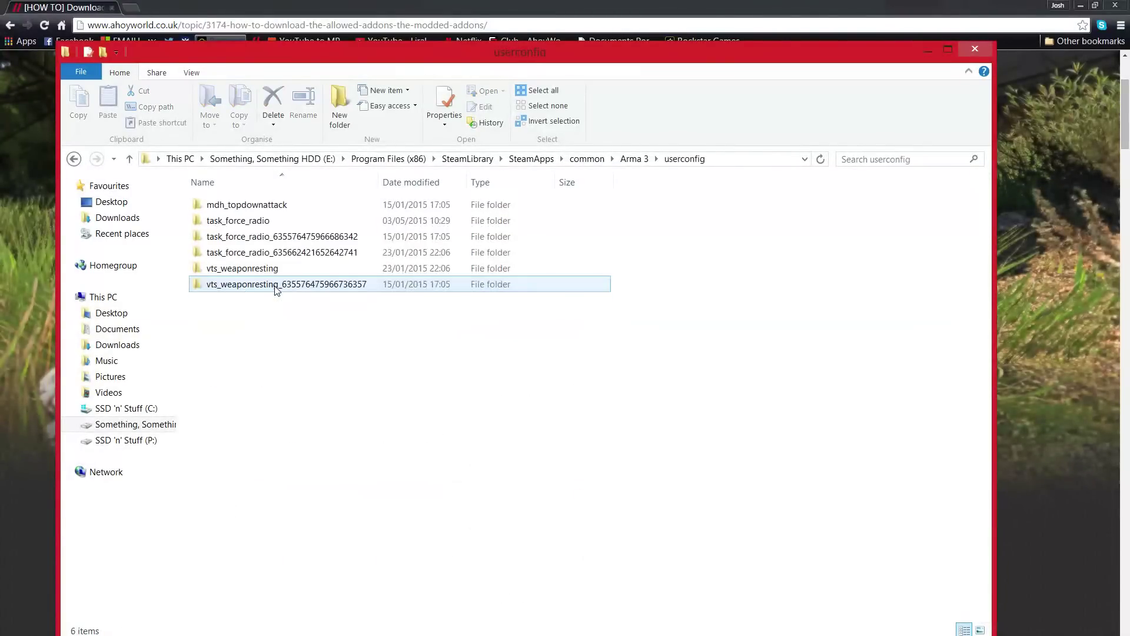
left_click(235, 223)
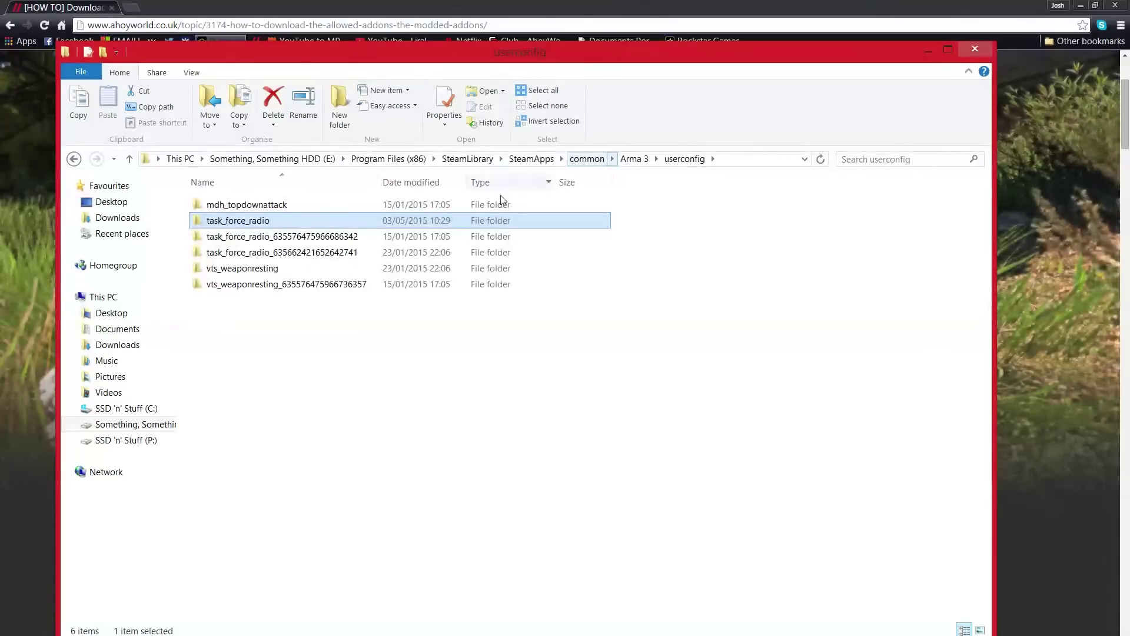
left_click(973, 57)
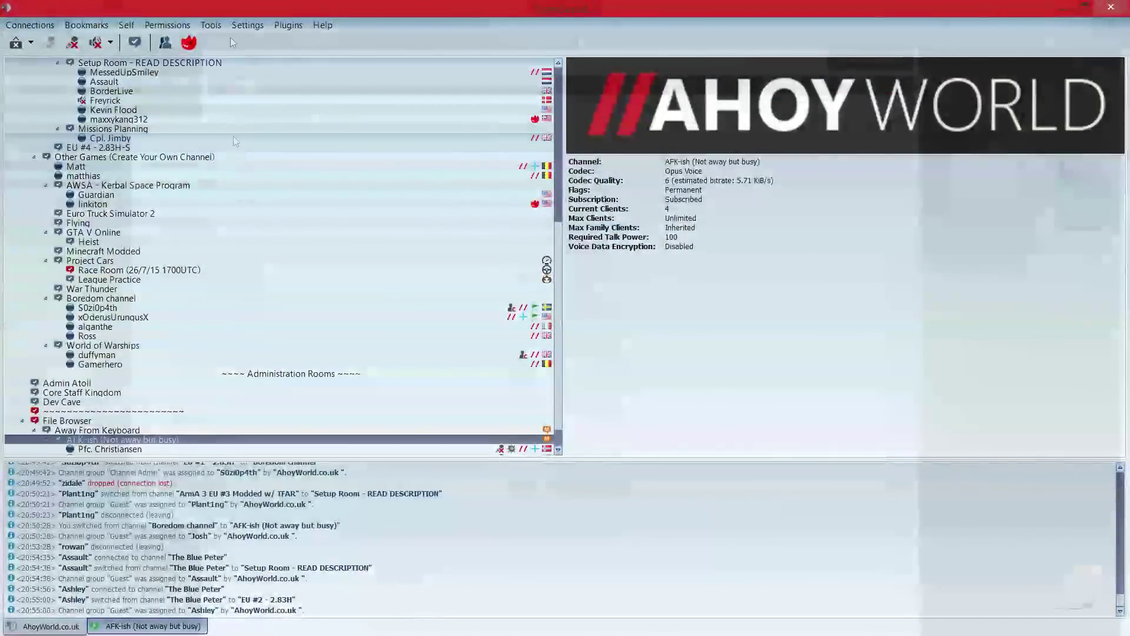
Reload all TeamSpeak plugins with Task Force Arma 3 Radio ticked, and dismiss its update notice
left_click(256, 25)
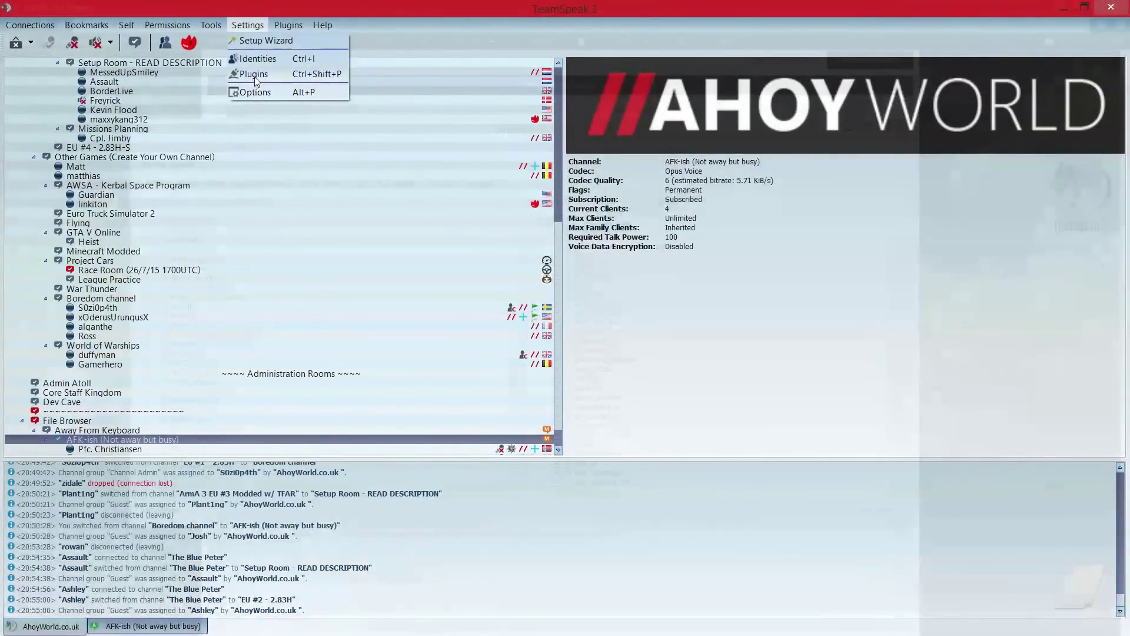
left_click(250, 80)
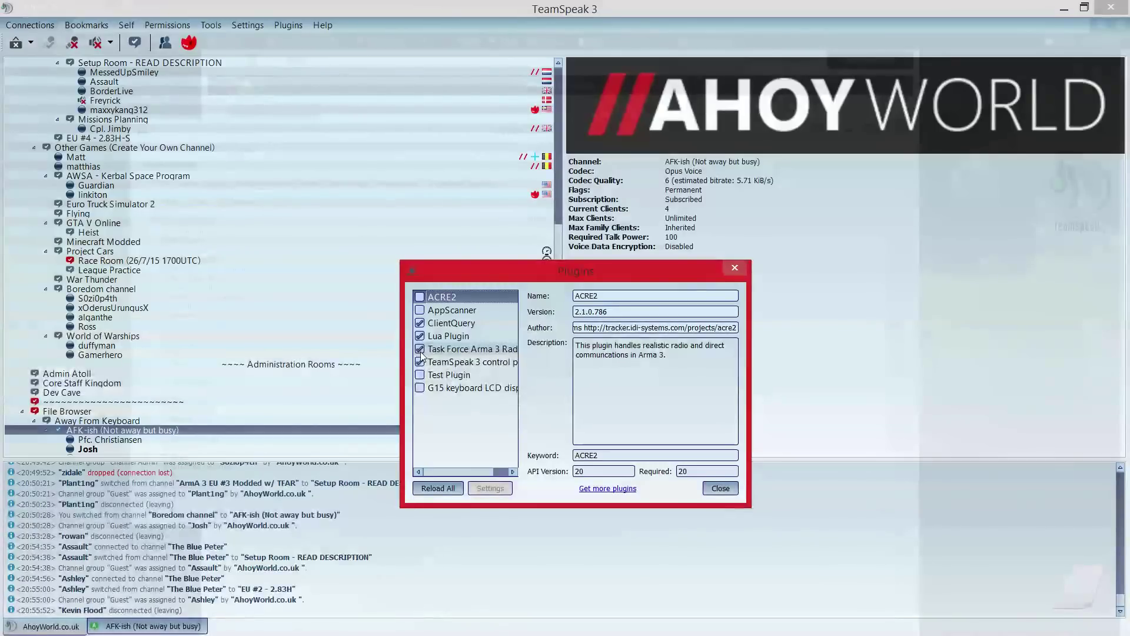
left_click(422, 487)
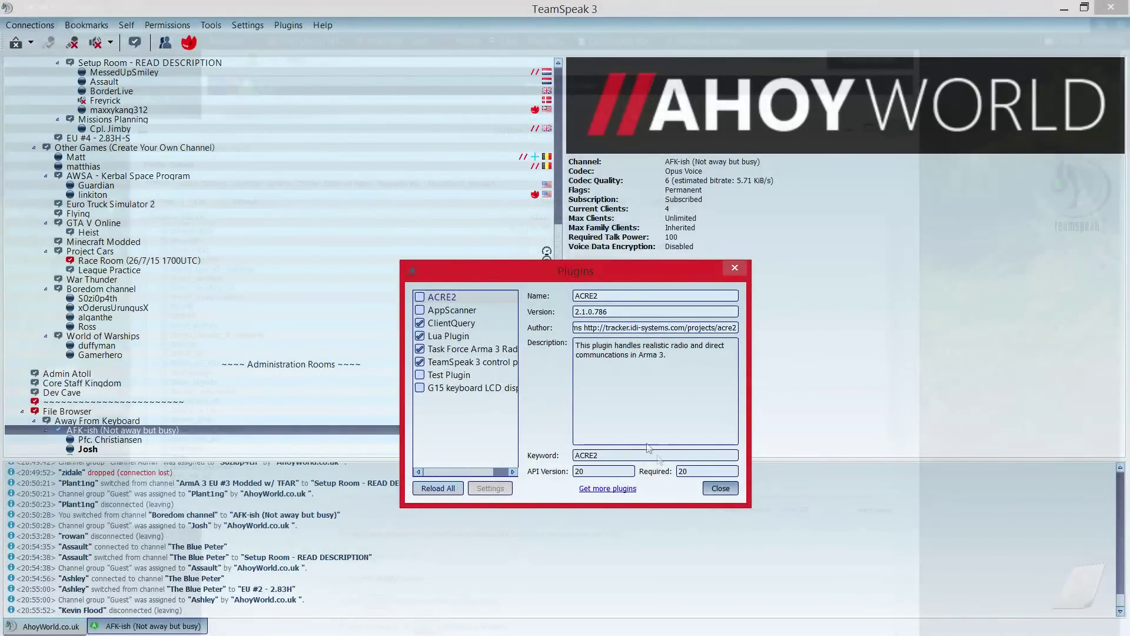
left_click(717, 489)
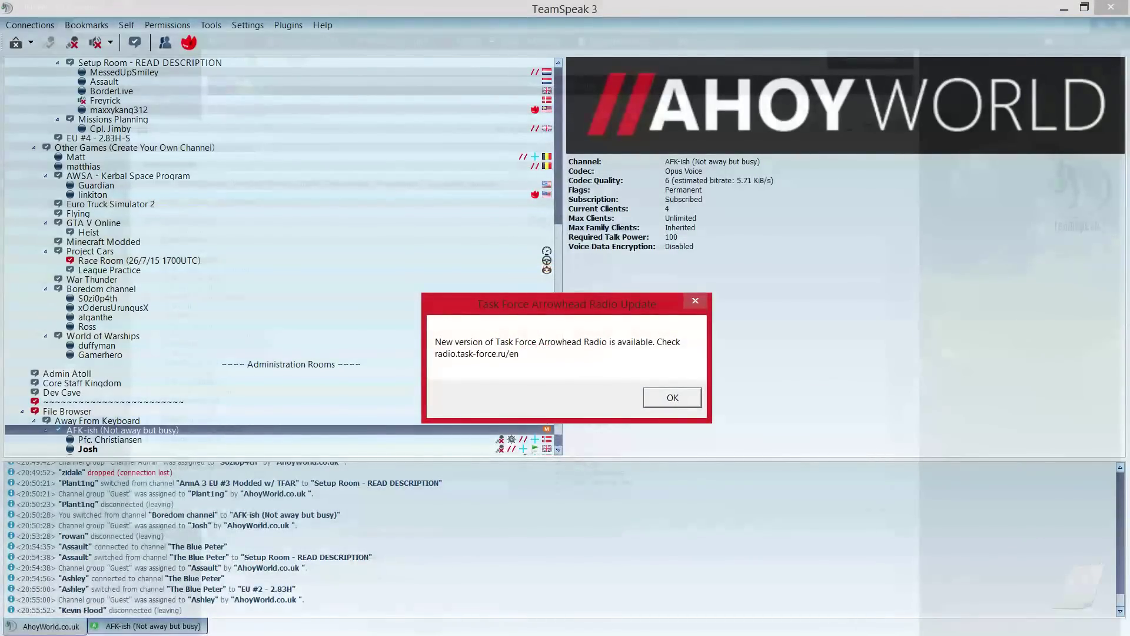
left_click(698, 300)
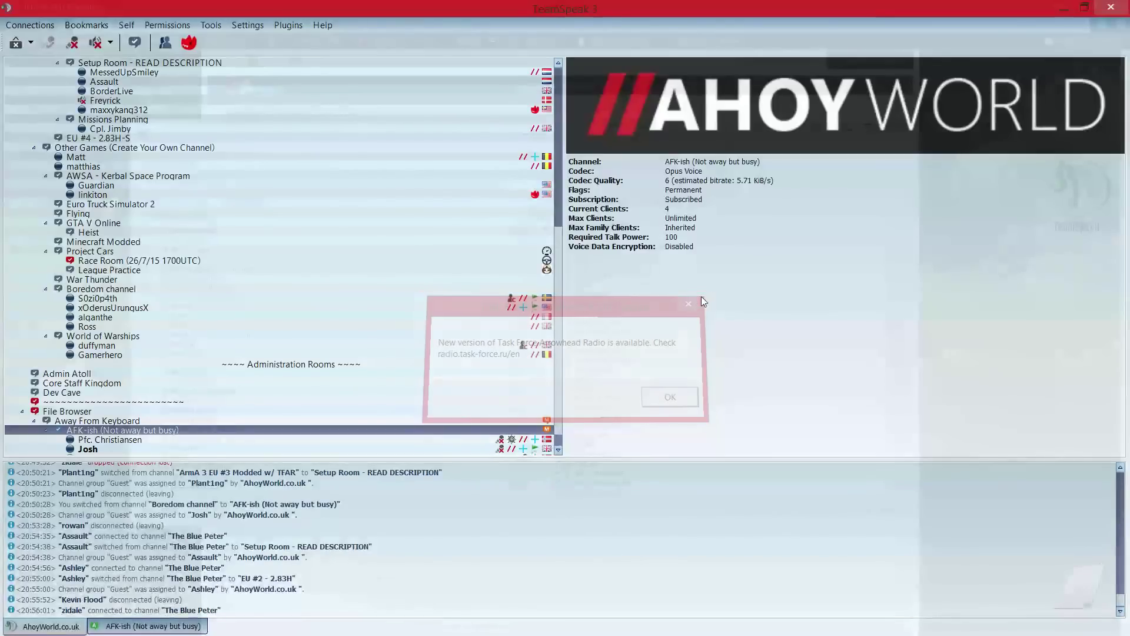